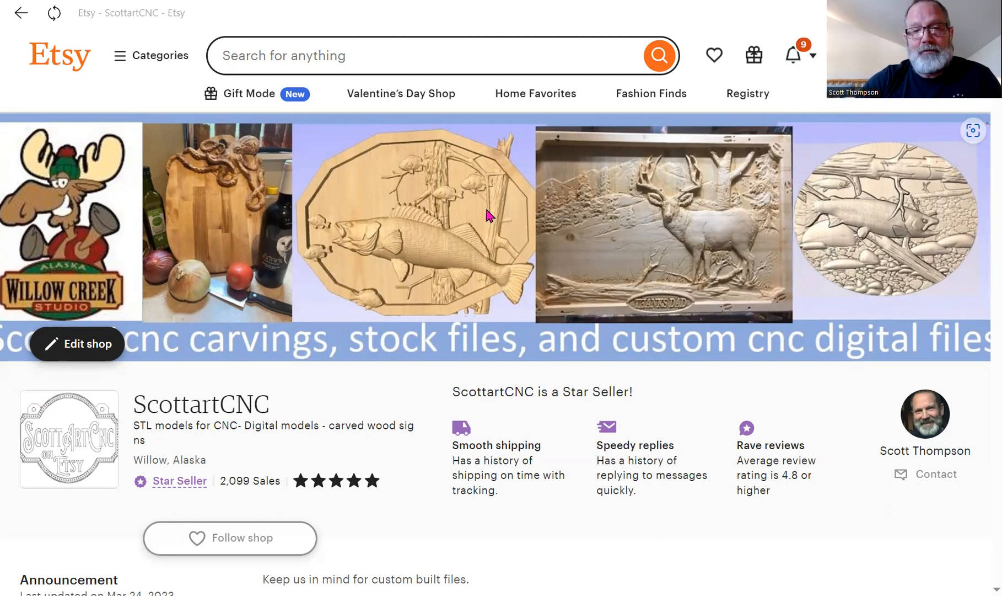
Browse the Etsy shop's STL model listings down to the sea turtle charcuterie board.
scroll(504, 292, down, 5)
scroll(500, 290, down, 3)
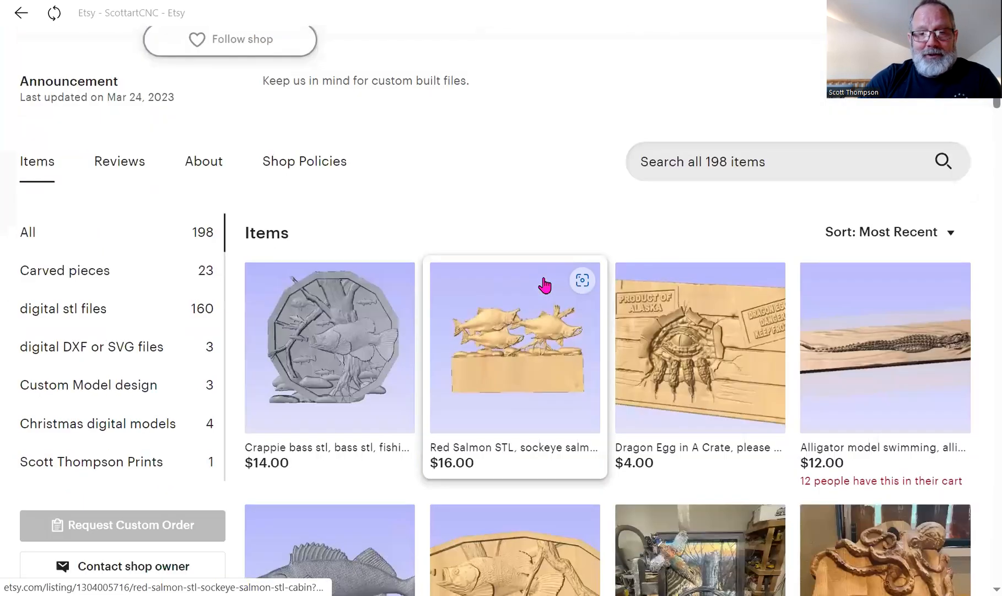
scroll(545, 284, down, 8)
scroll(545, 284, down, 10)
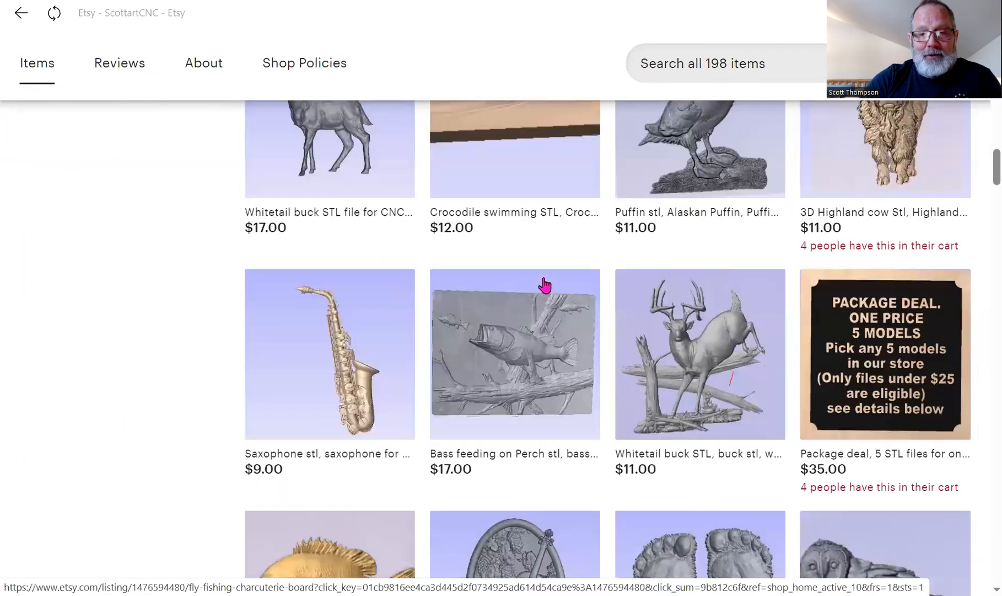
scroll(545, 285, down, 20)
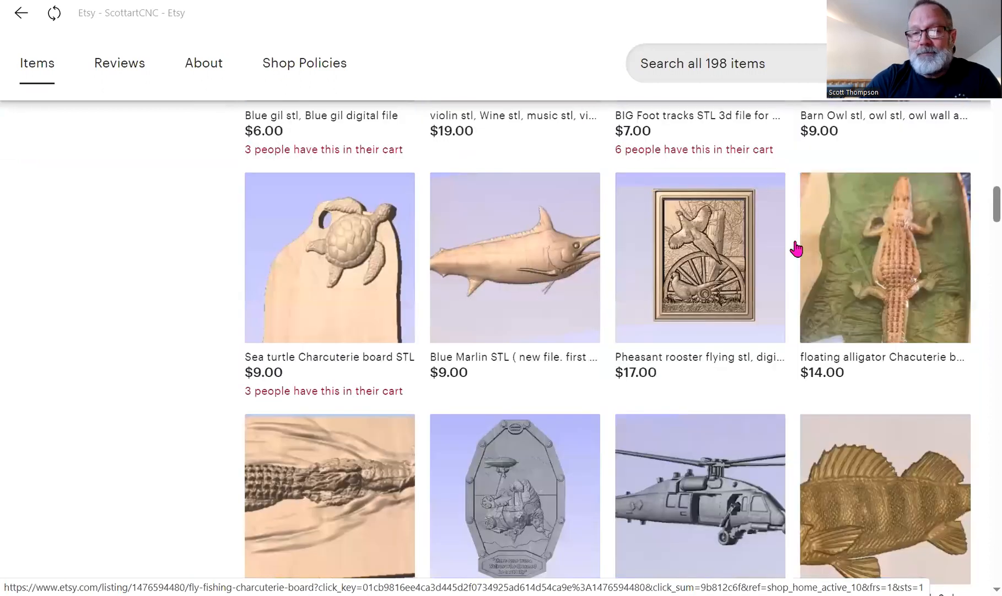
scroll(982, 221, down, 4)
scroll(320, 391, up, 5)
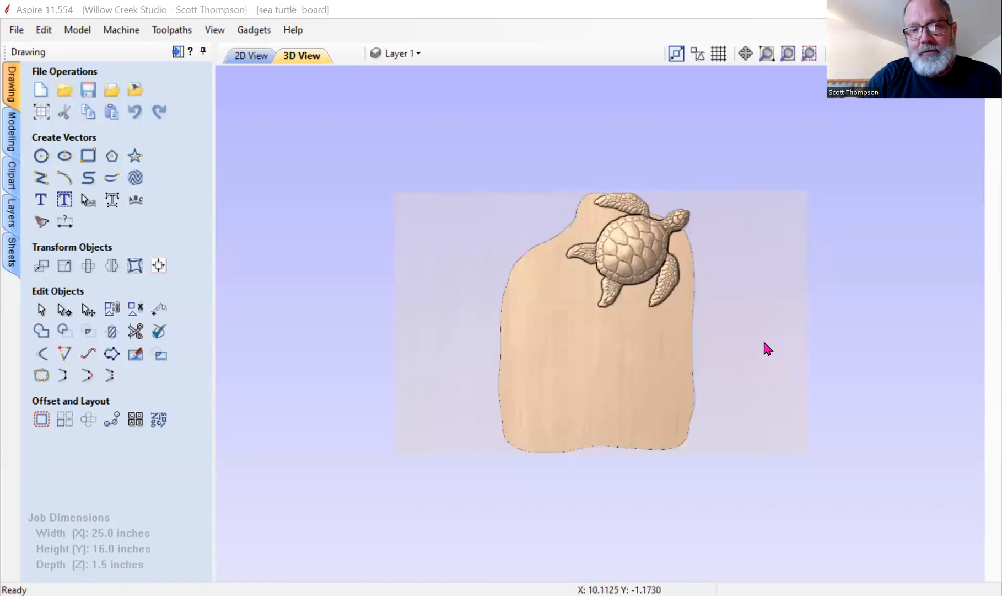
In Aspire, tilt the sea turtle board model and display its 2D and 3D views side by side.
drag(768, 348, 742, 342)
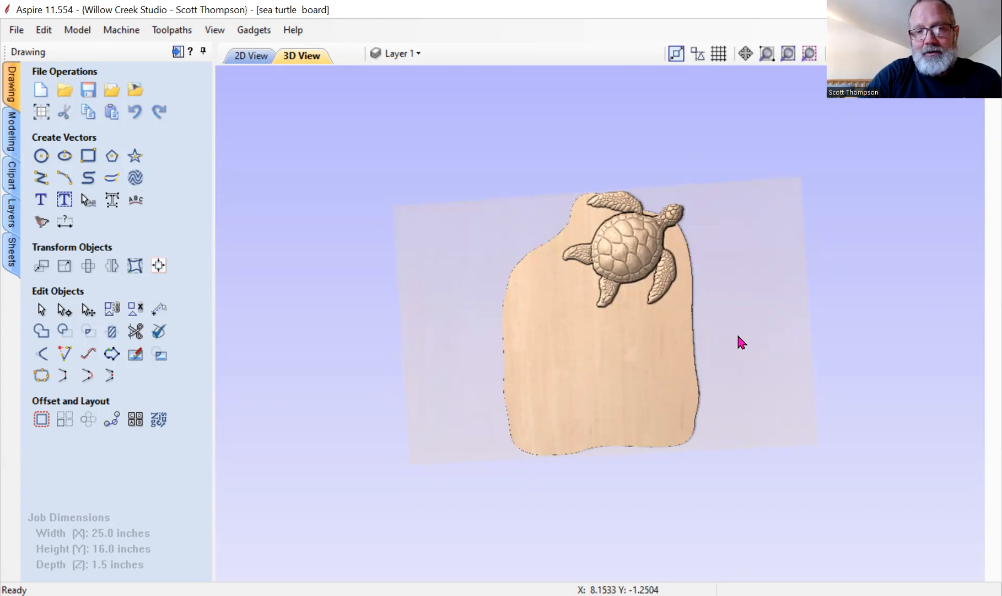
drag(654, 365, 649, 376)
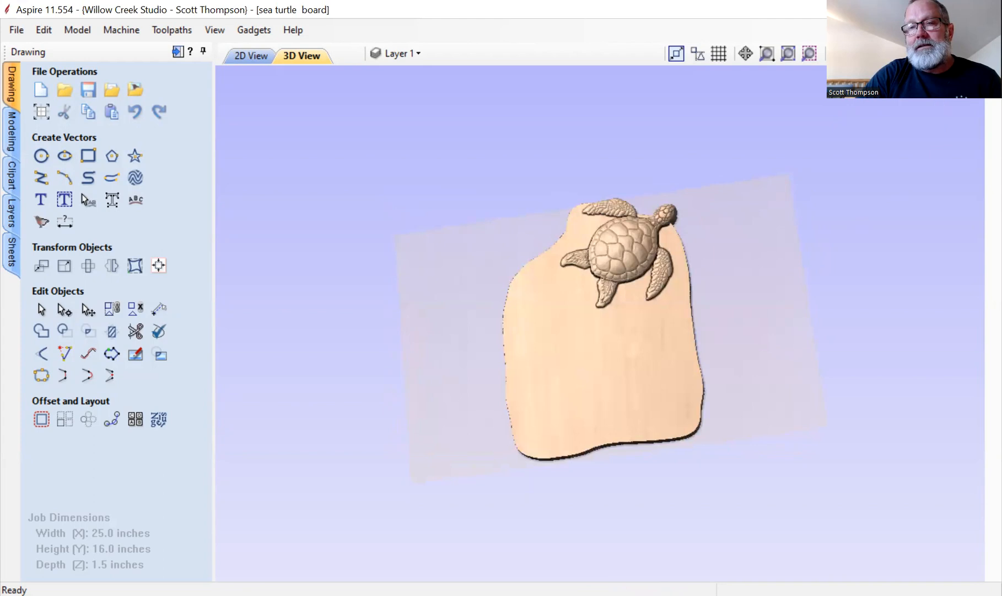
click(841, 53)
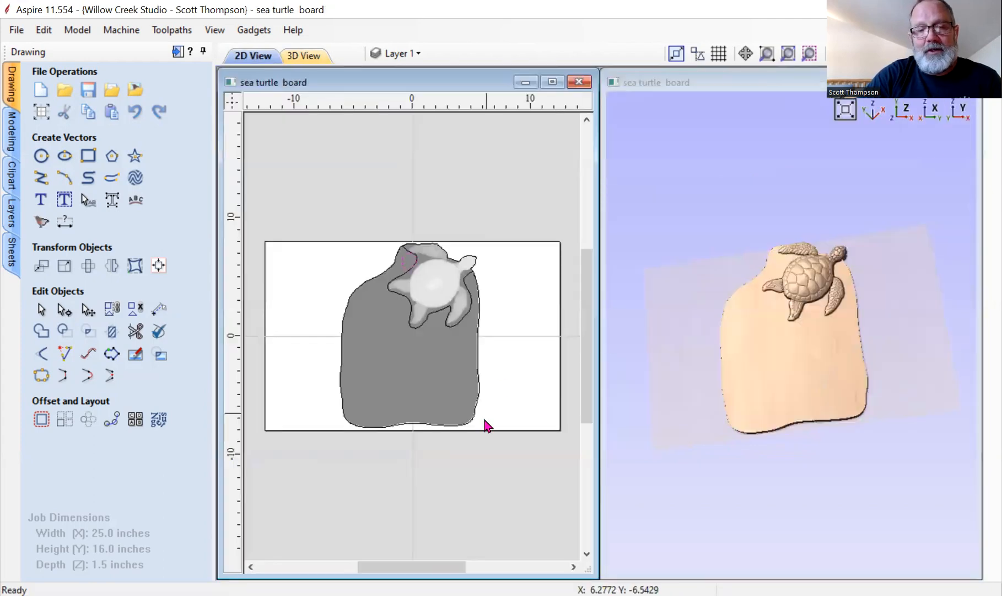
scroll(486, 423, down, 1)
scroll(411, 268, up, 2)
scroll(375, 276, down, 1)
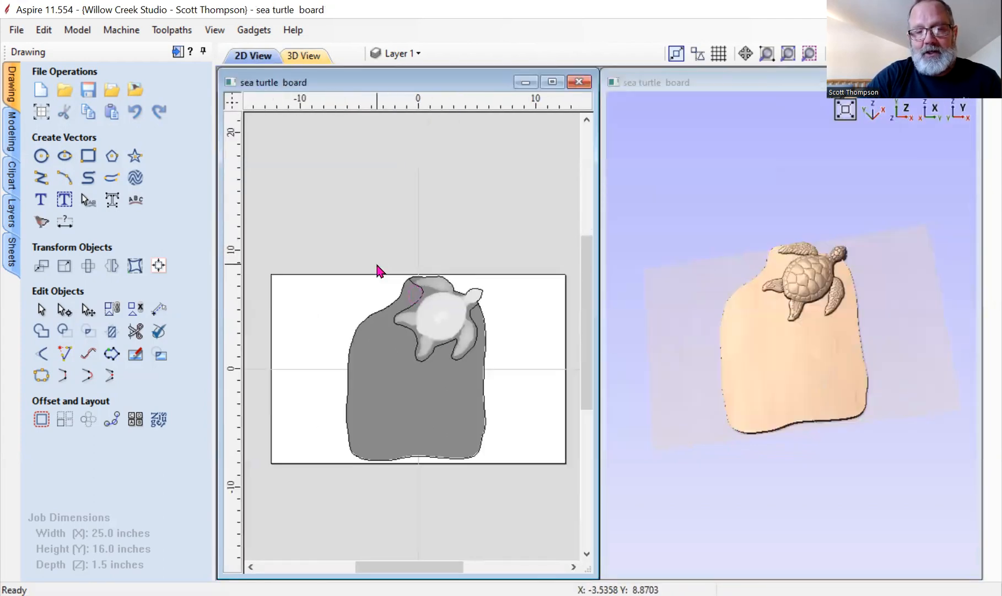
Hide the sea turtle board component temporarily to examine the outer board outline and the boundary vector around the turtle.
click(351, 353)
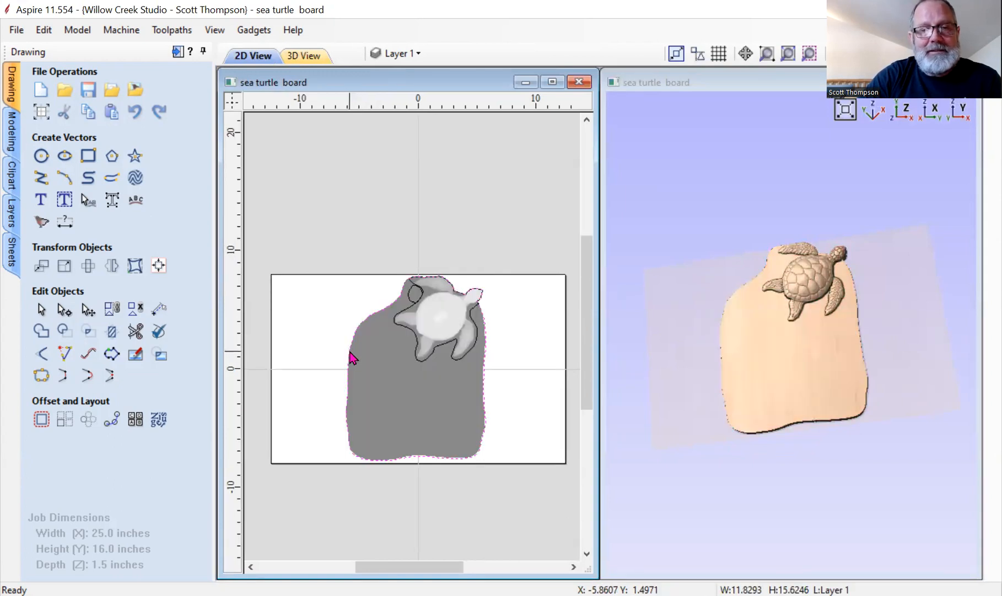
click(11, 130)
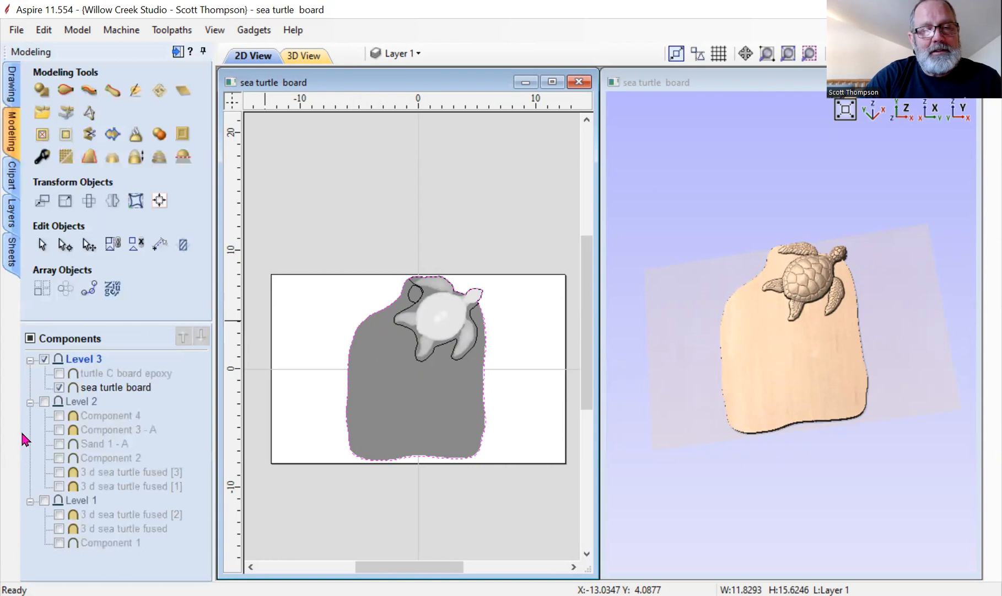
click(59, 387)
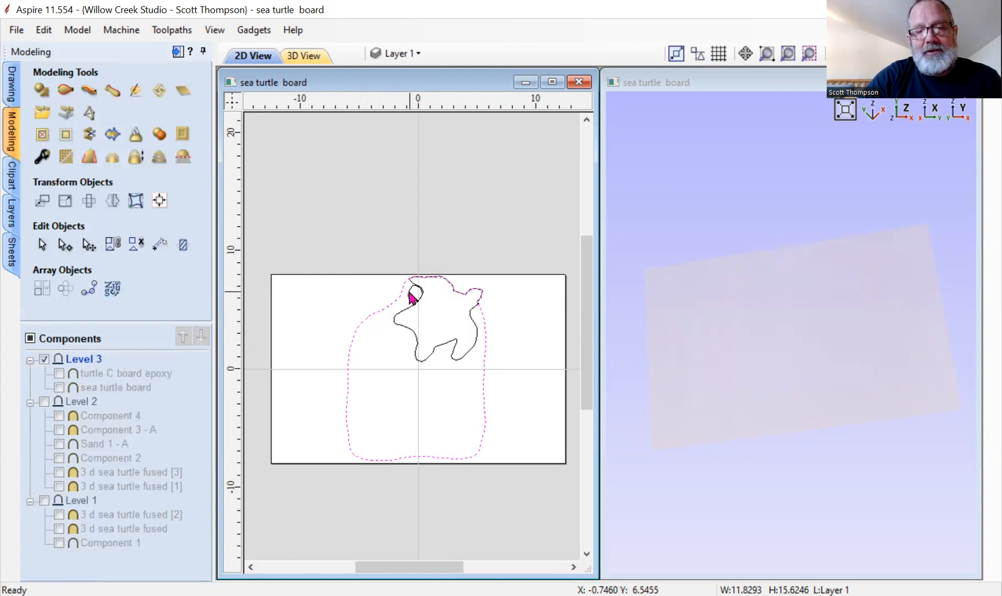
scroll(409, 294, up, 2)
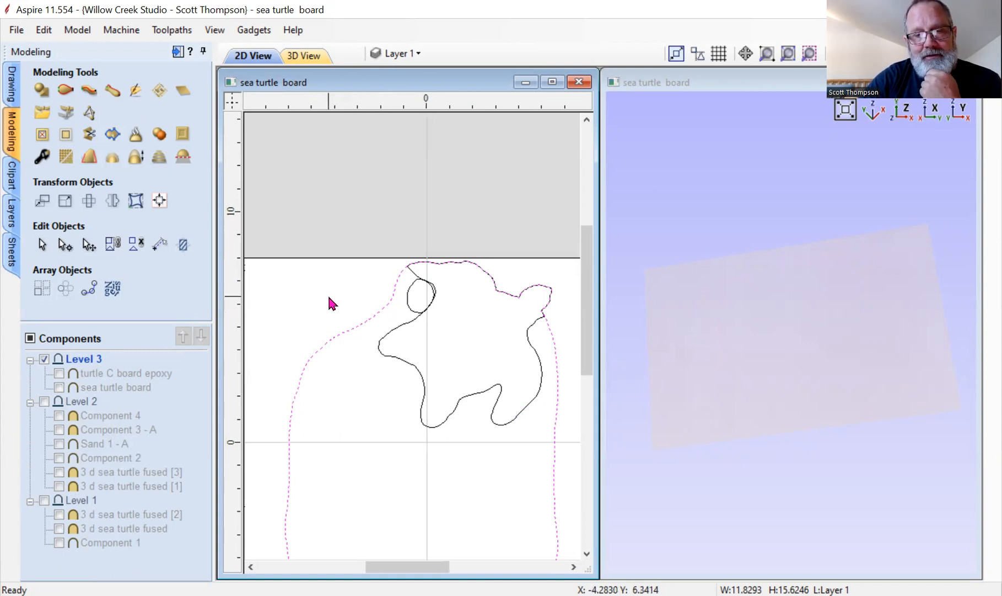
click(386, 356)
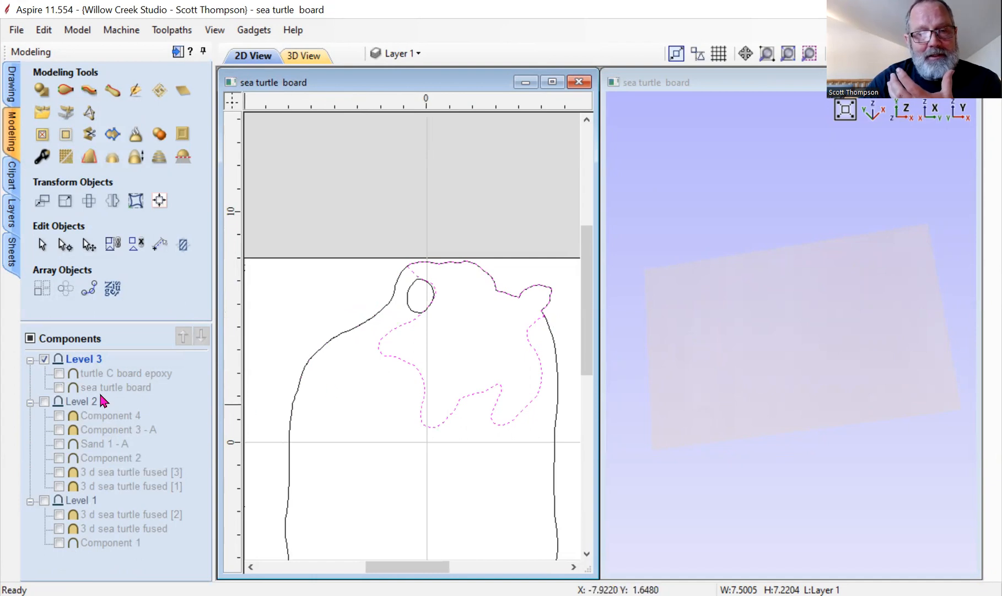
click(61, 387)
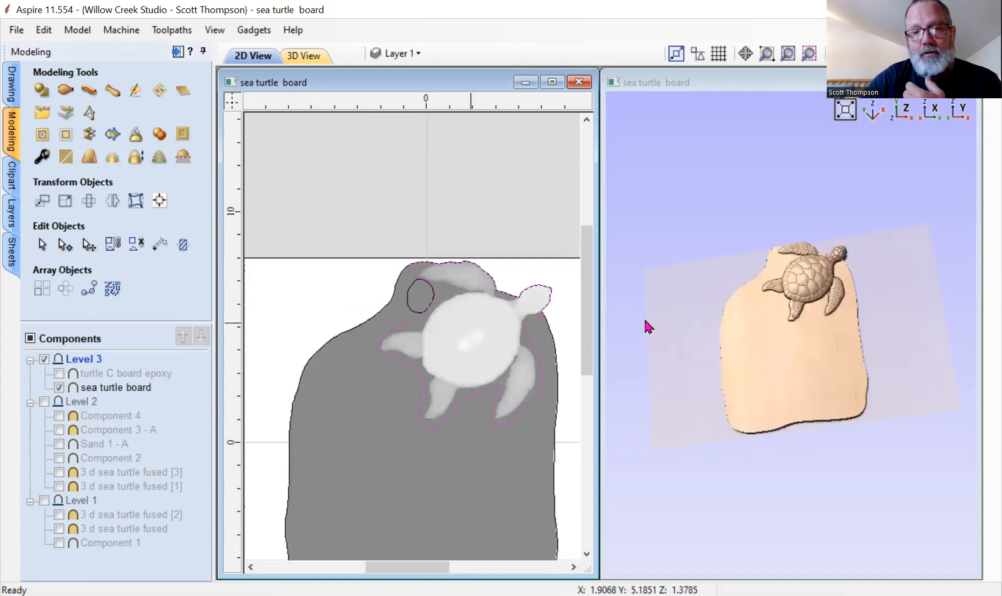
Draw a 0.5-inch diameter circle below the turtle's flipper, centred at about X -0.9, Y 3.3.
scroll(414, 394, up, 5)
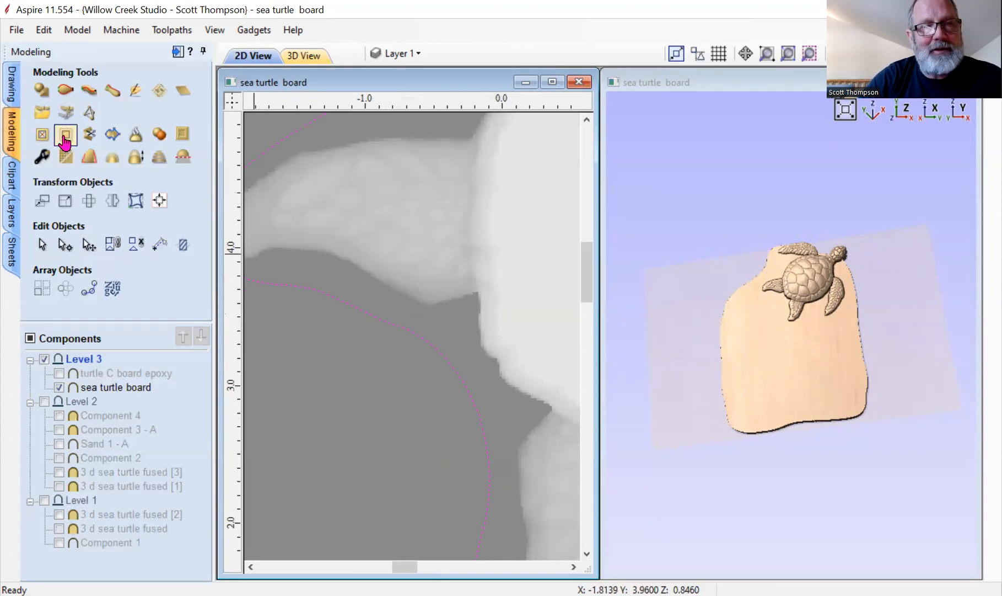
click(13, 85)
click(41, 156)
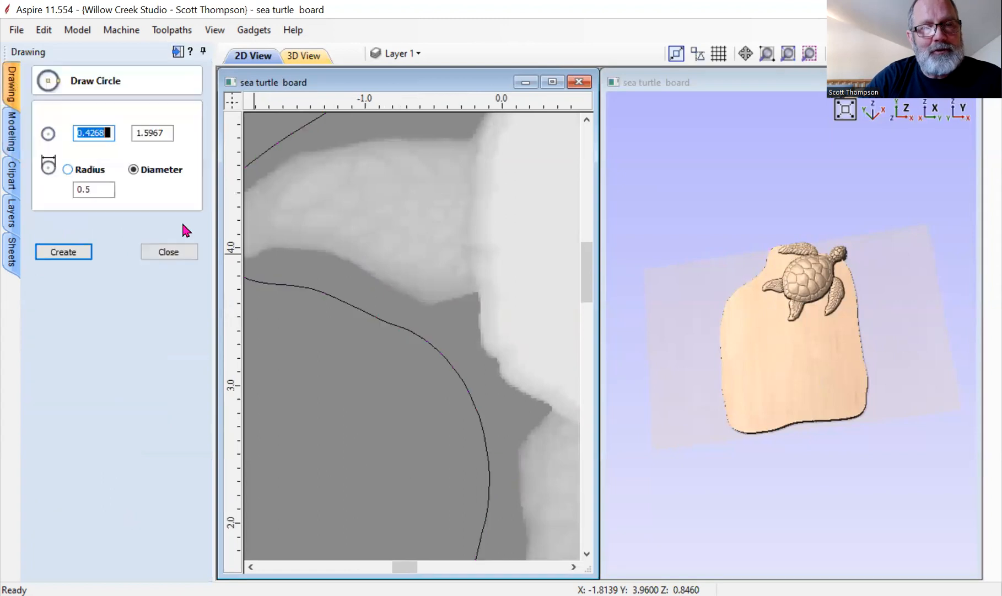
drag(379, 344, 404, 366)
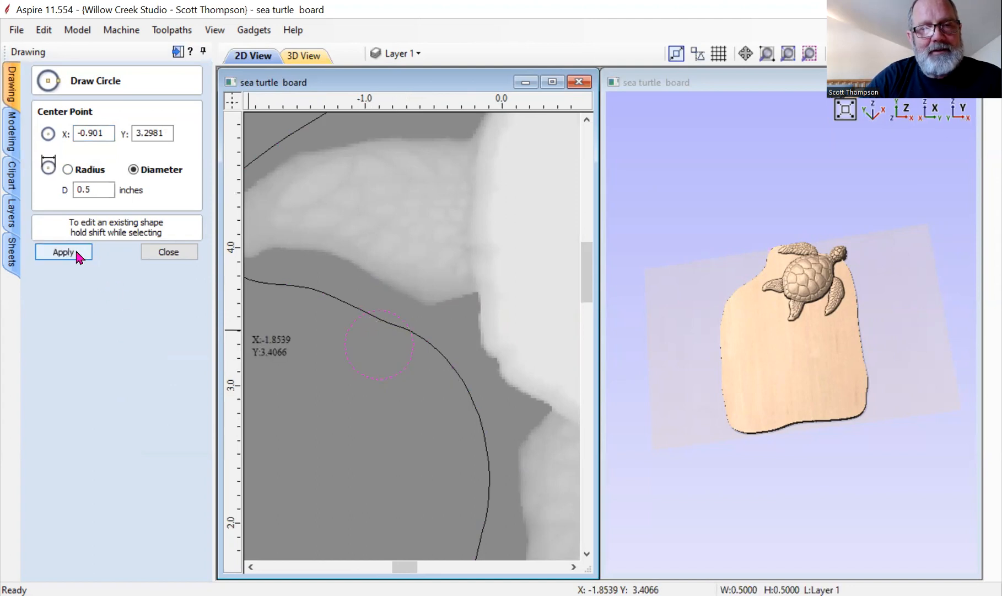
click(168, 252)
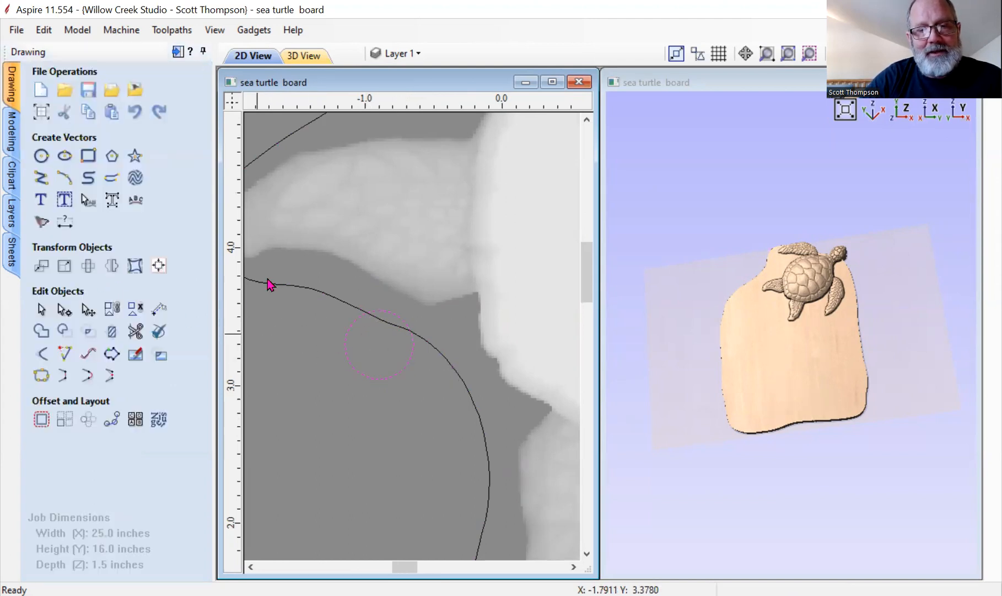
Move the circle against the gap between flipper and shell to check tool clearance, and park it outside the board outline.
click(346, 341)
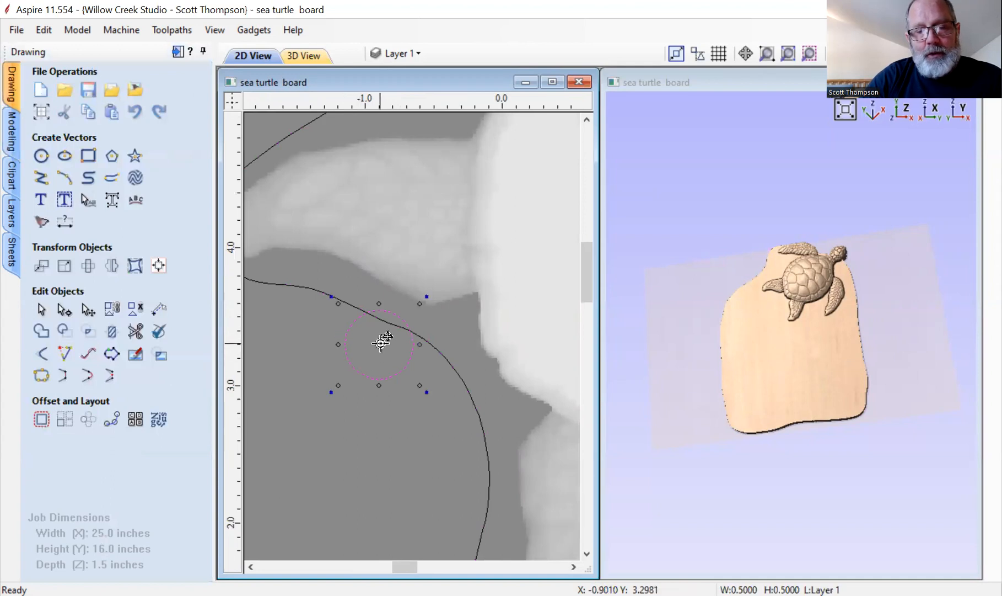
drag(381, 343, 443, 340)
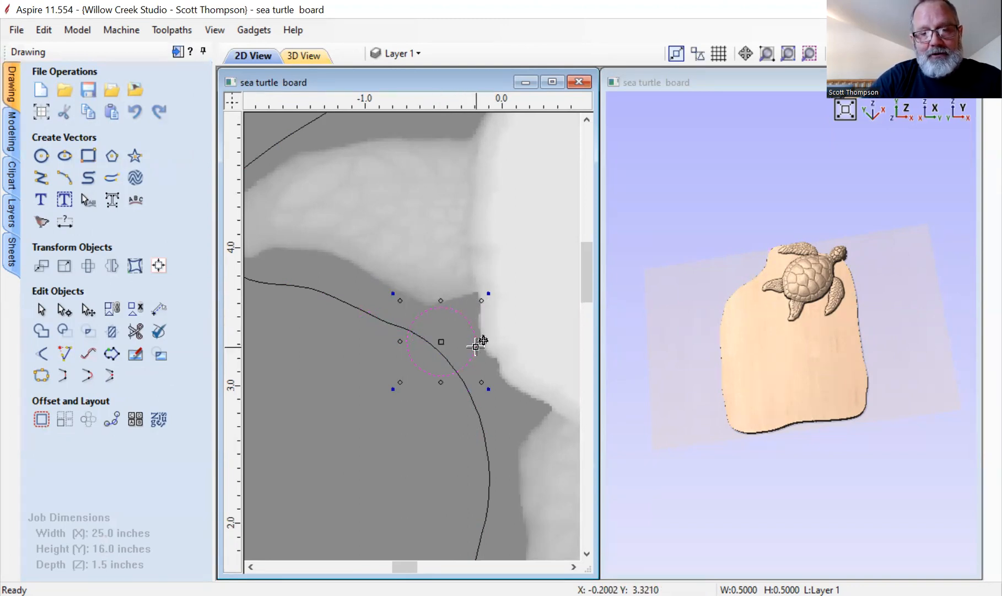
drag(417, 361, 254, 332)
scroll(392, 381, down, 5)
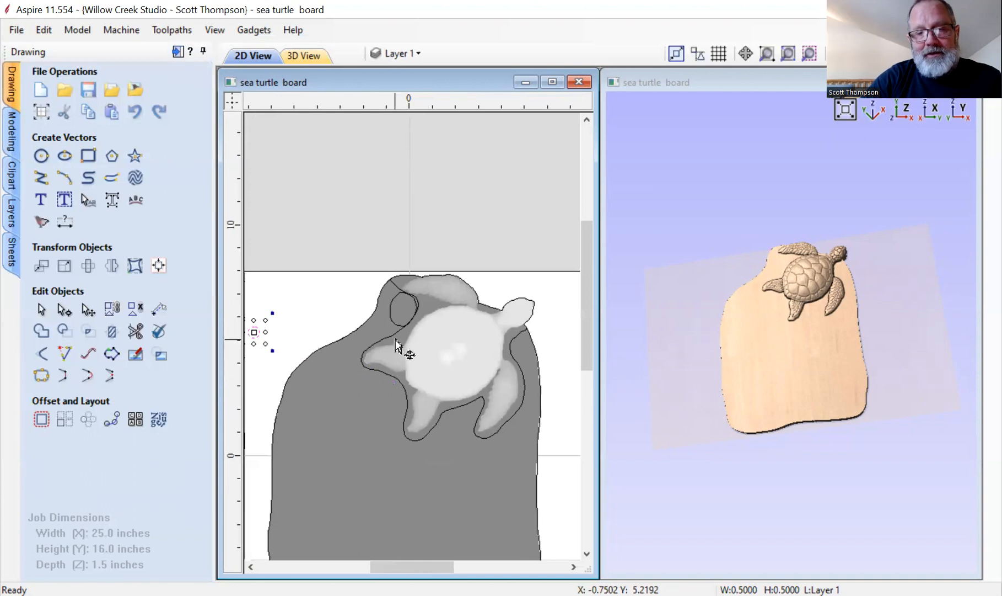
Calculate a 3D Raster roughing toolpath for the sea turtle board with the 1/2" end mill, using the outer board outline as machining boundary.
click(325, 304)
click(350, 335)
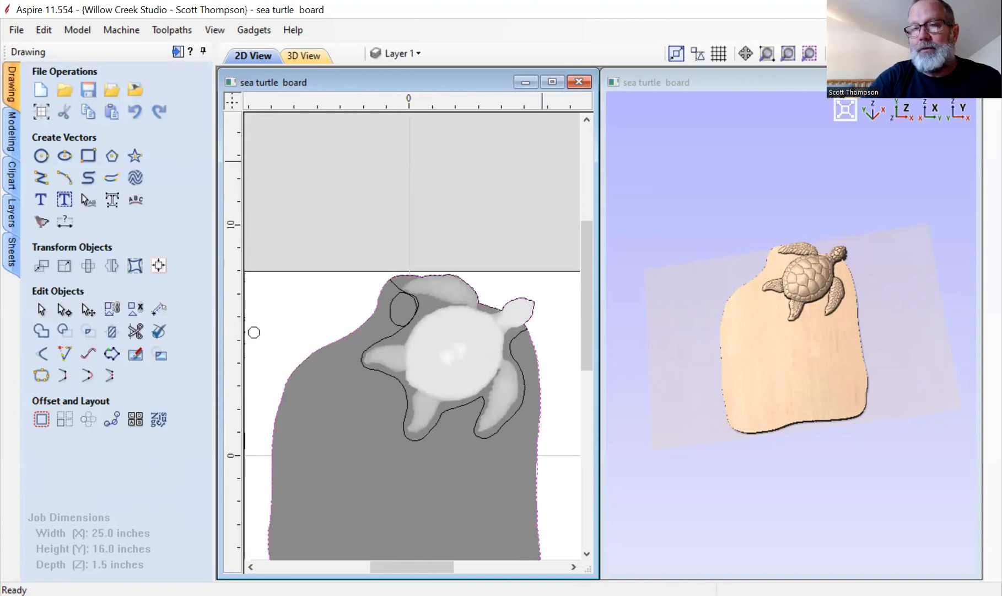
mouse_move(994, 72)
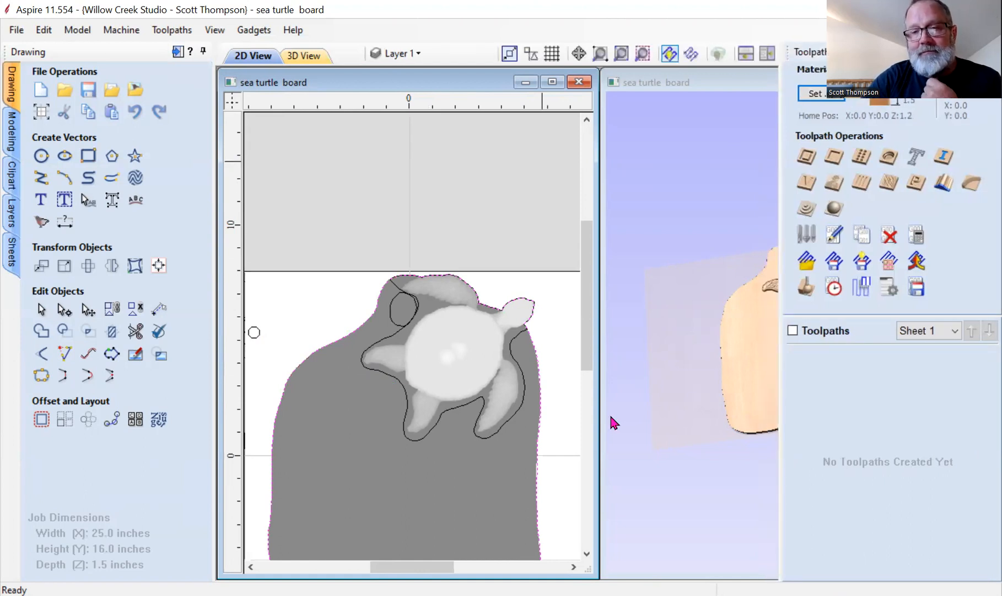
click(11, 131)
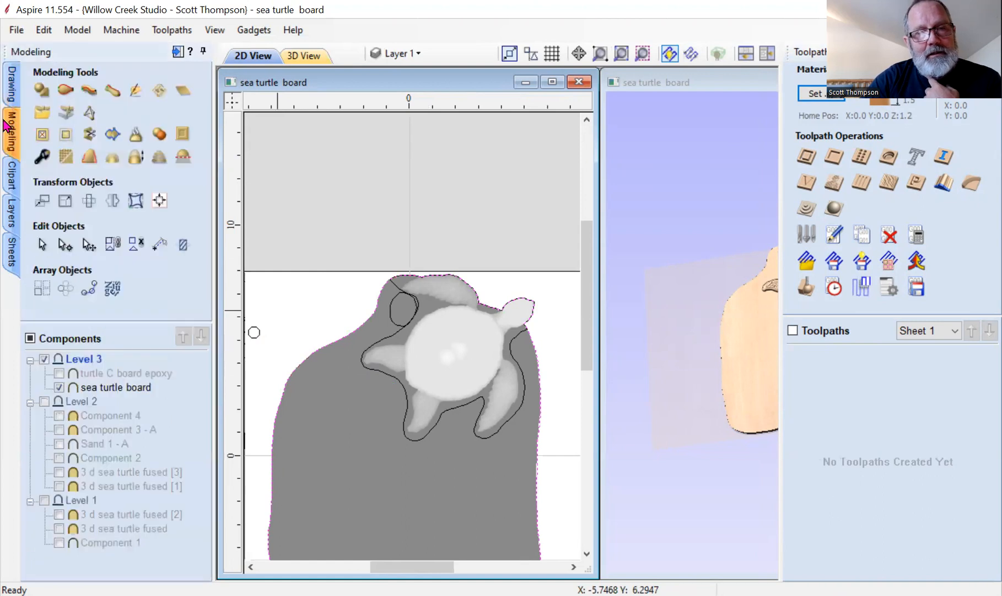
click(808, 212)
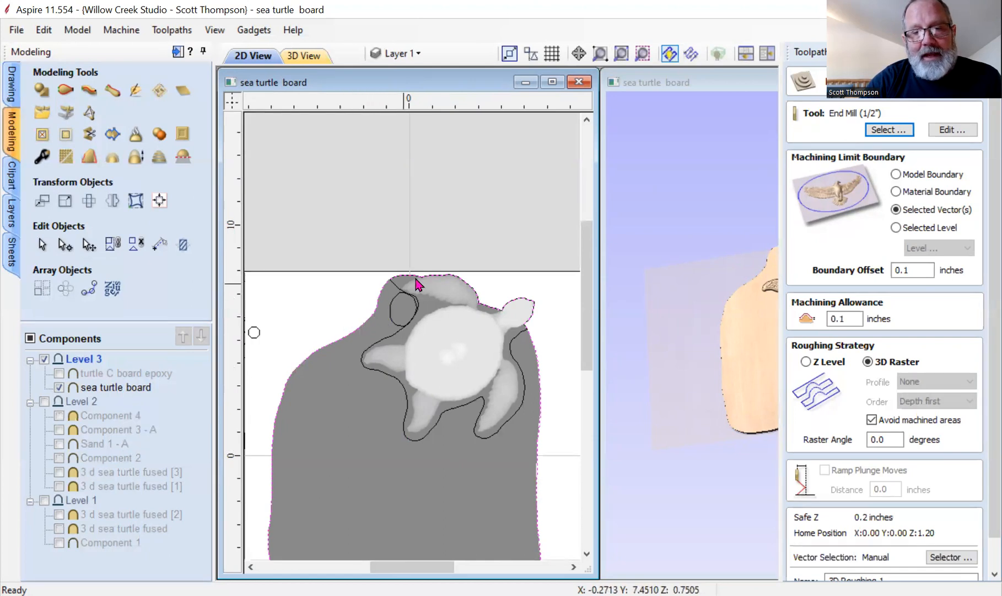
click(103, 390)
scroll(914, 320, down, 3)
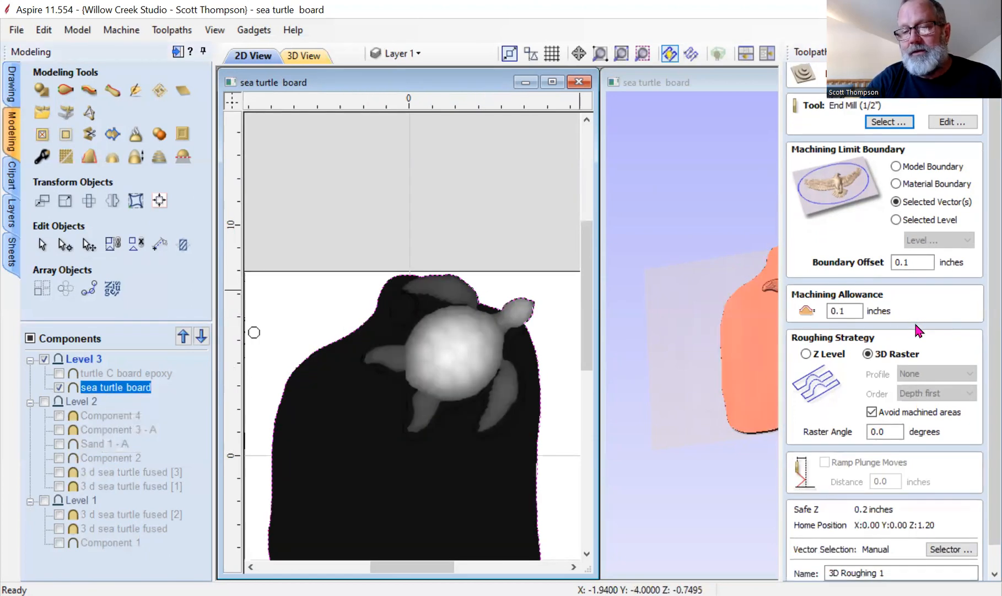
click(819, 571)
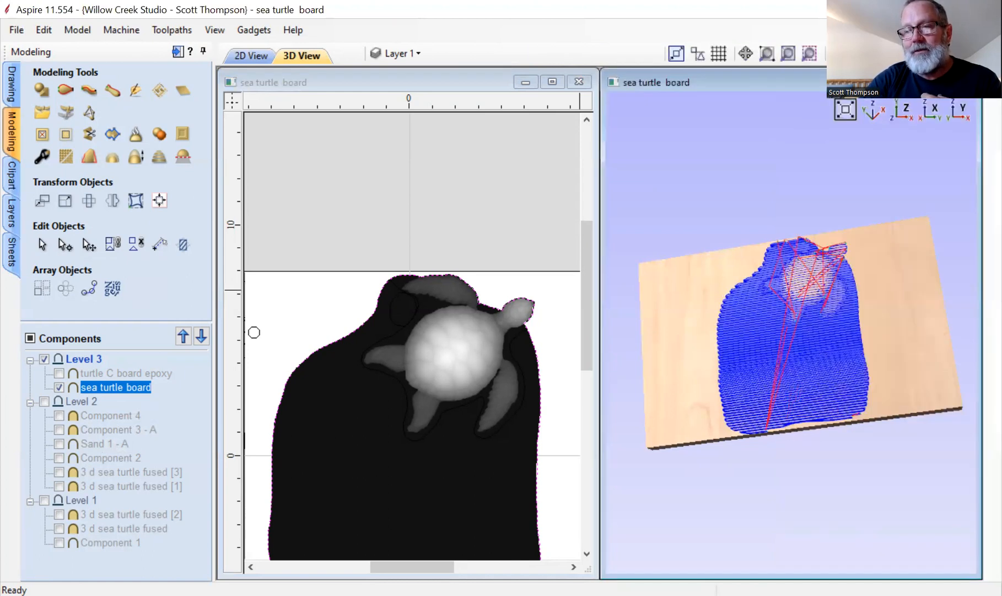
Reset the material preview, simulate the 3D roughing toolpath, and close the preview.
mouse_move(994, 77)
click(845, 377)
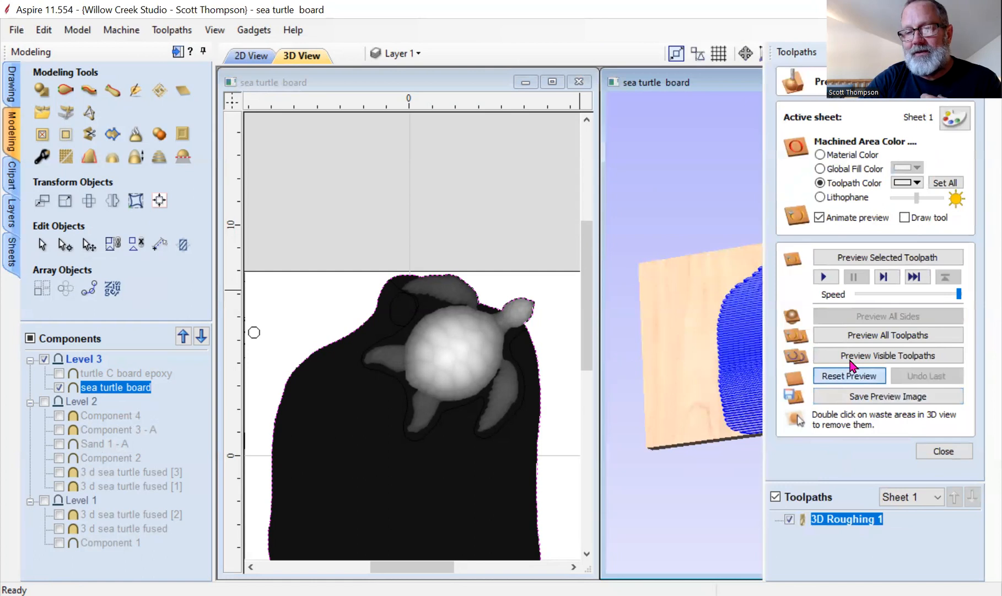
click(875, 338)
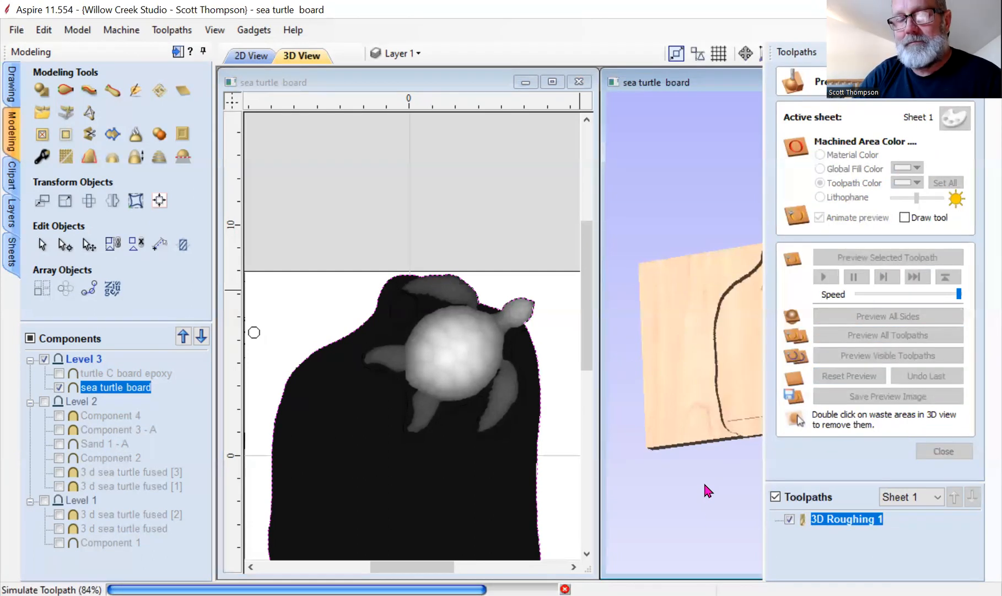
click(944, 451)
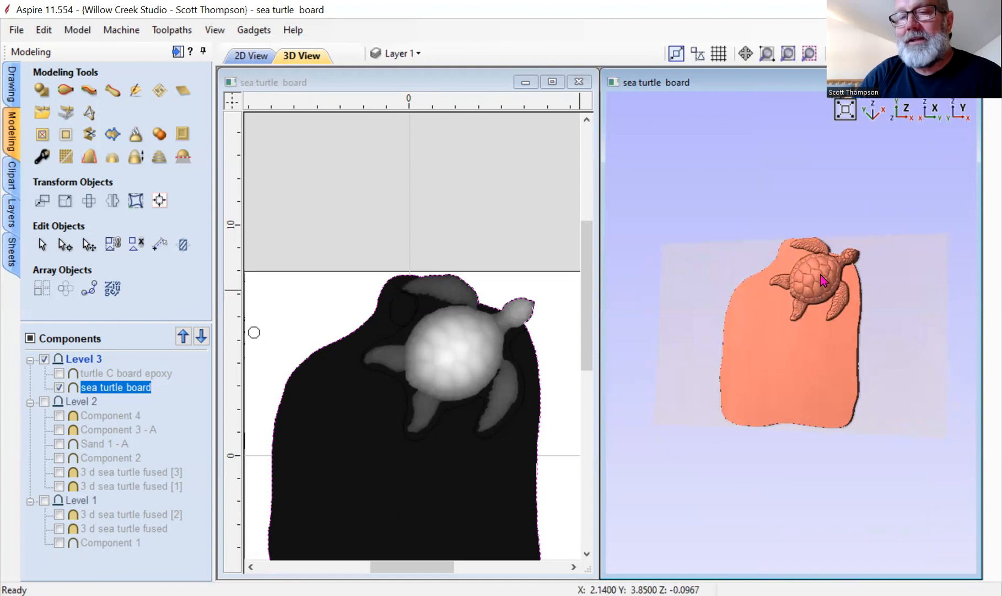
Preview all toolpaths again and examine the roughed turtle's shell, head and flippers up close and from an angle.
mouse_move(992, 77)
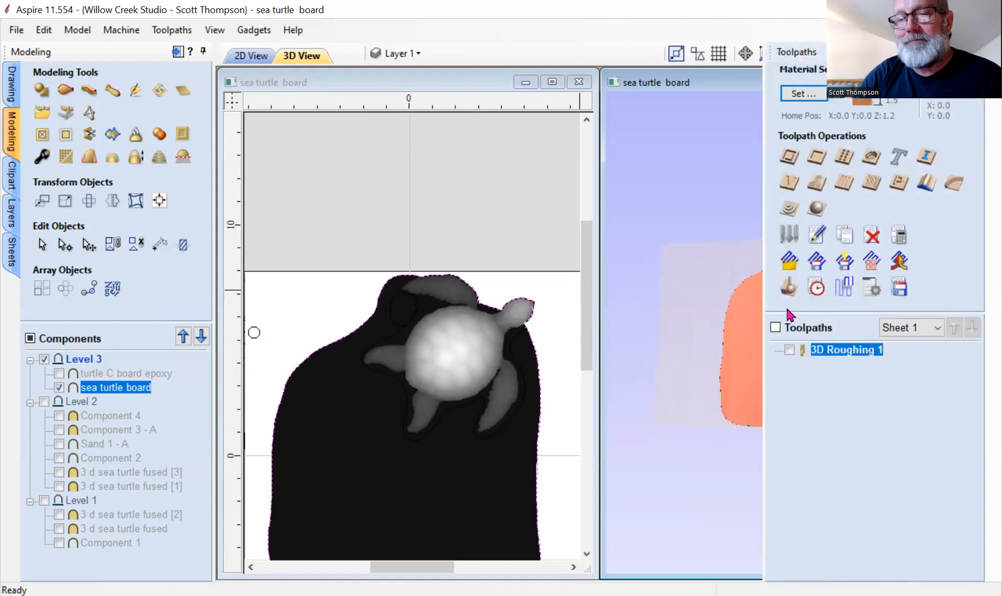
click(789, 289)
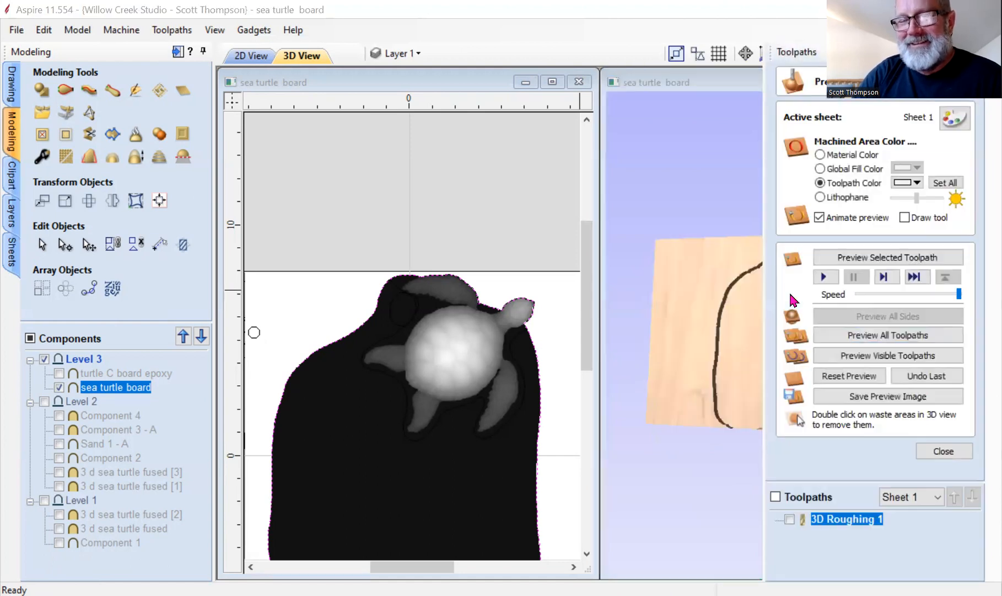
click(876, 338)
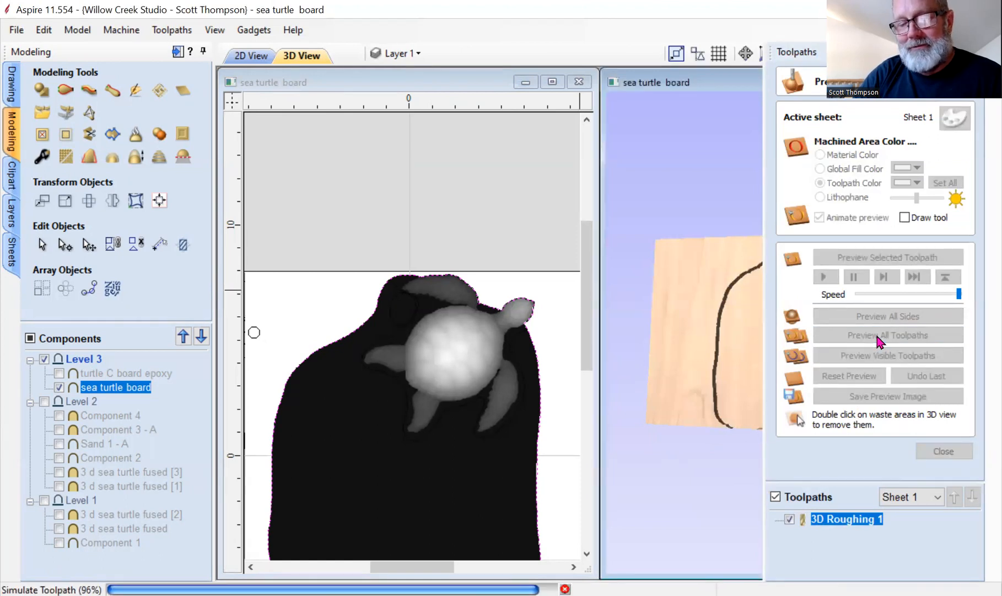
mouse_move(746, 348)
mouse_down()
mouse_move(675, 358)
mouse_move(658, 393)
mouse_move(723, 389)
mouse_move(731, 343)
mouse_up()
scroll(732, 339, up, 10)
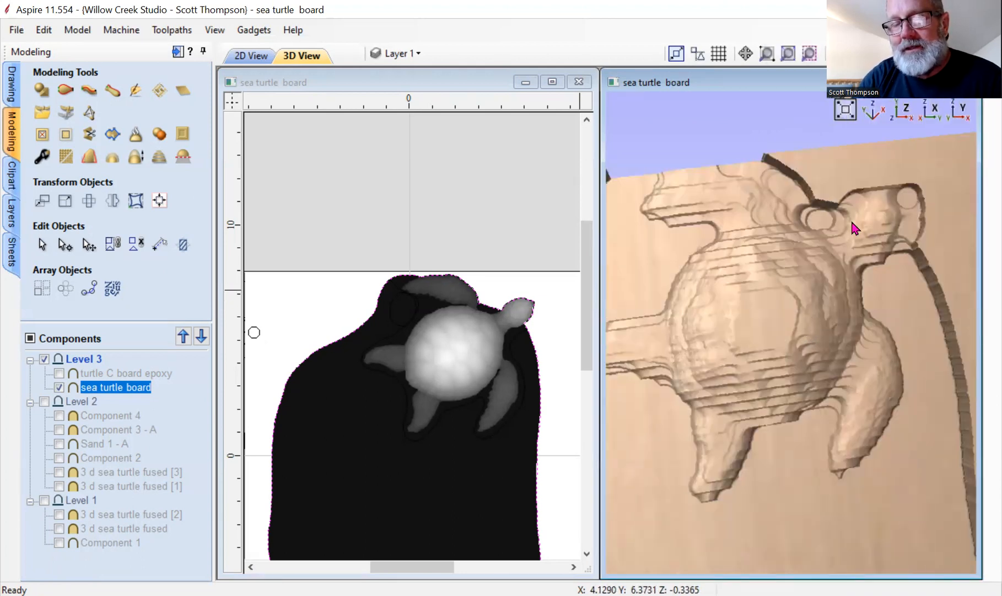
scroll(850, 222, down, 5)
drag(846, 269, 841, 341)
drag(801, 386, 762, 382)
mouse_move(979, 99)
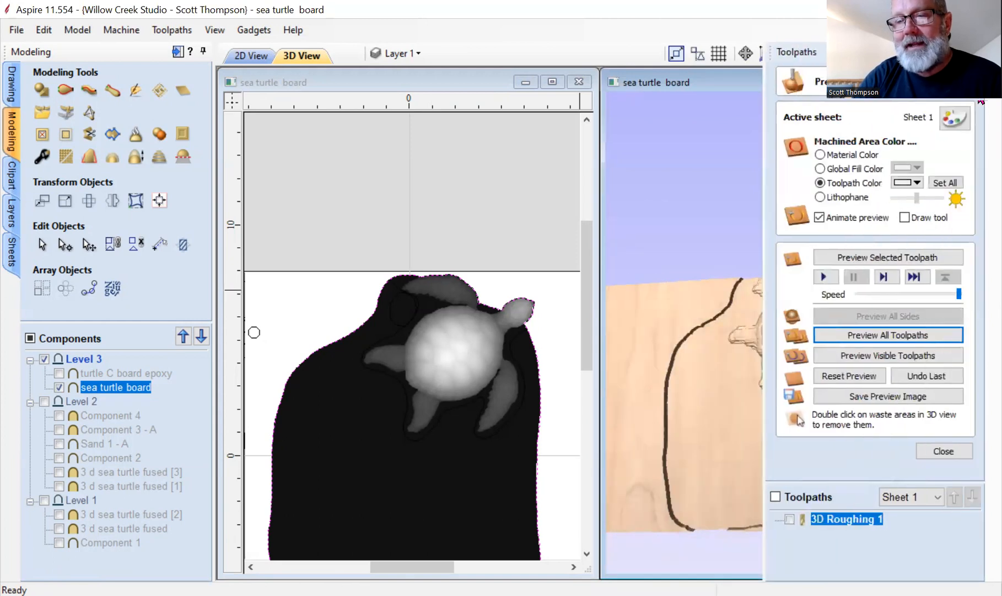
Open the existing 3D roughing toolpath and review the cutting parameters of its 1/2" end mill.
double_click(860, 520)
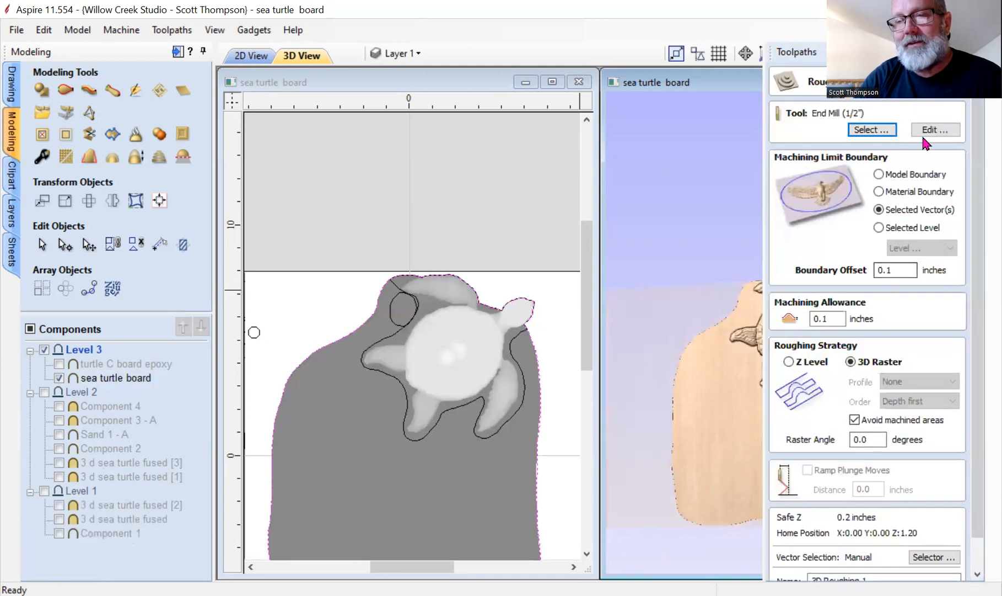
click(925, 130)
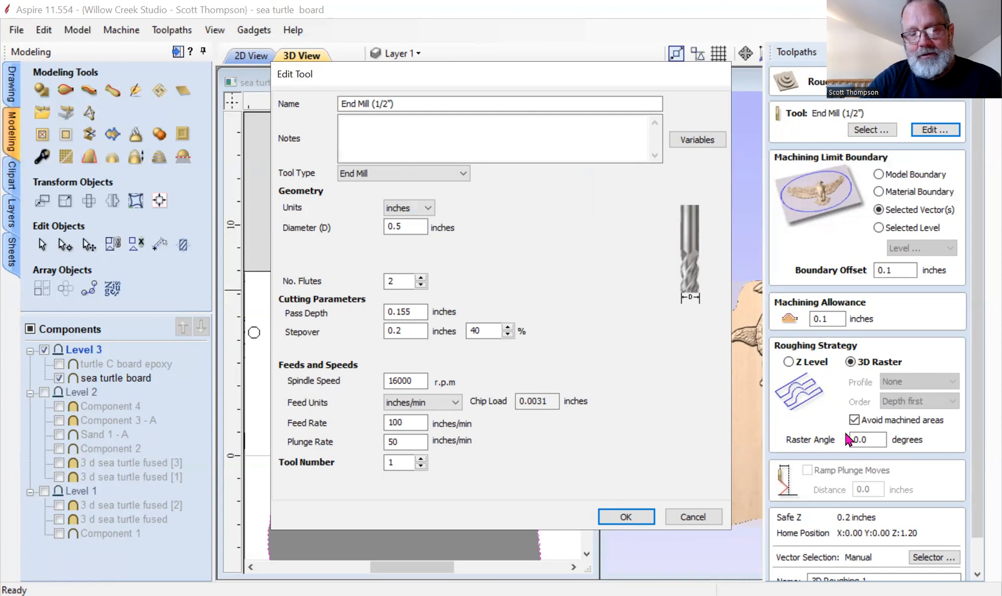
click(626, 517)
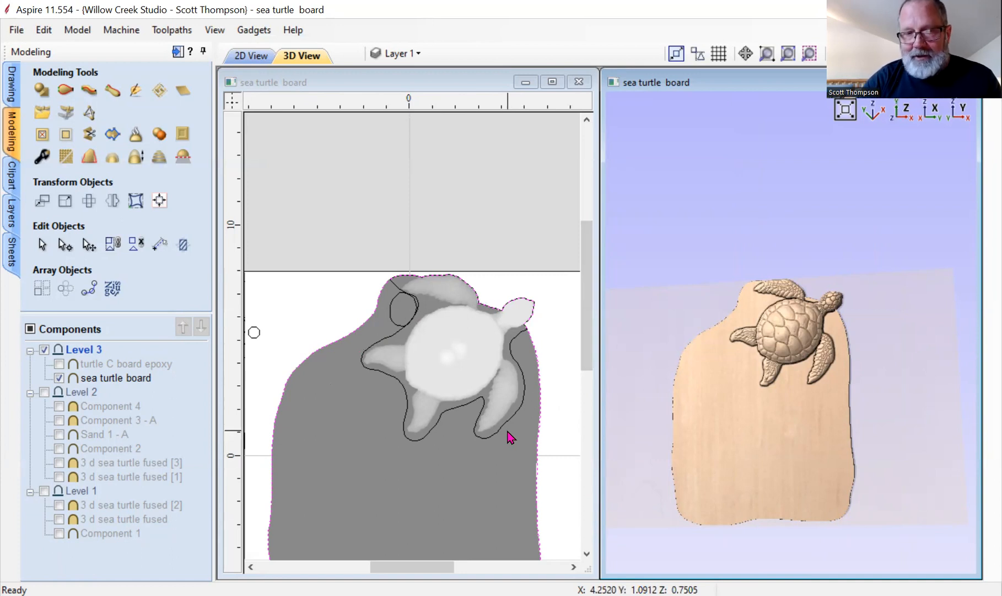
Add the turtle outline and the sea turtle board component to the selected board outline, and close the roughing toolpath form.
shift+click(509, 424)
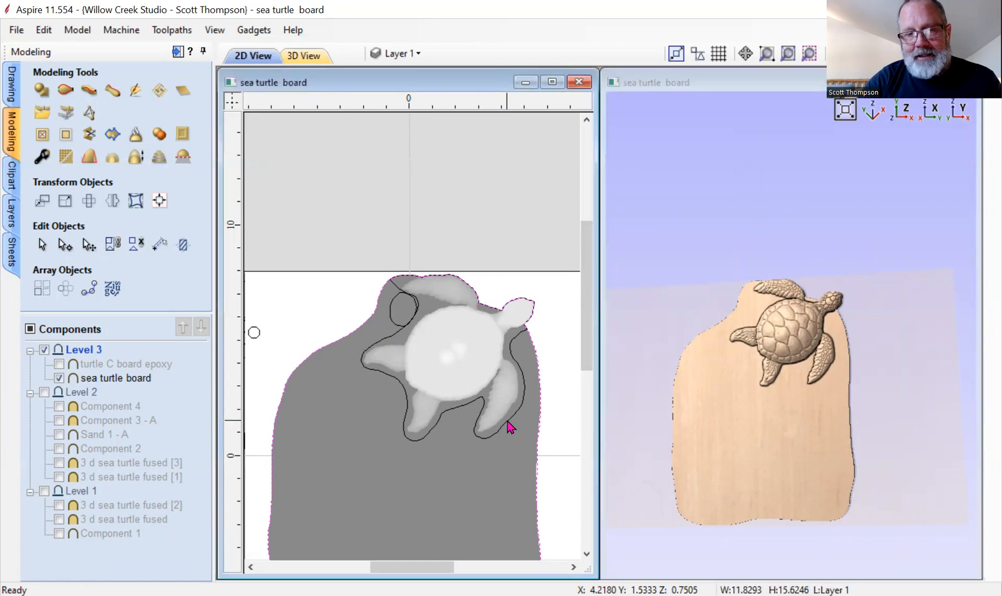
shift+click(496, 457)
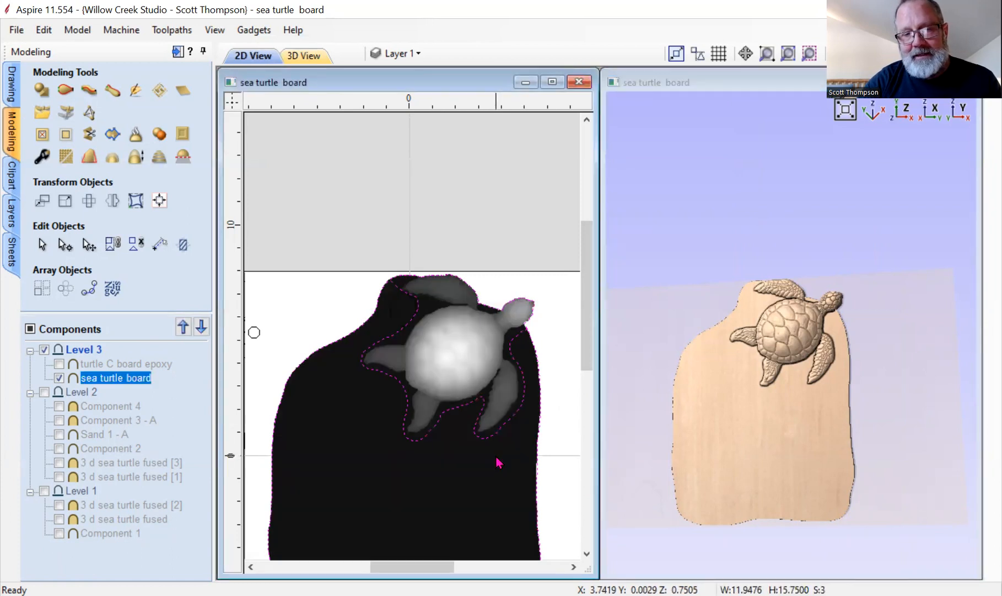
mouse_move(992, 83)
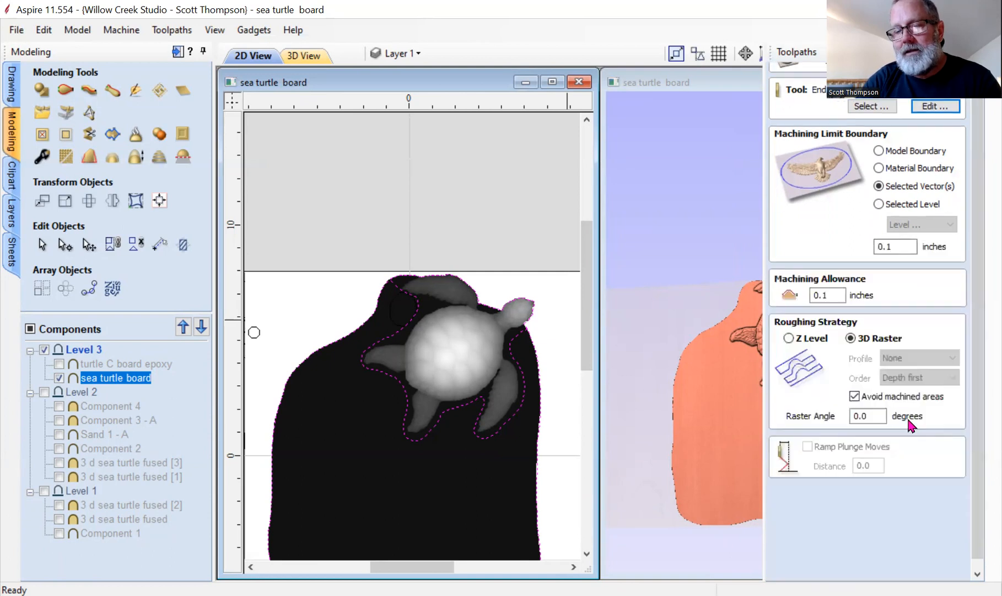
scroll(907, 417, down, 2)
click(936, 570)
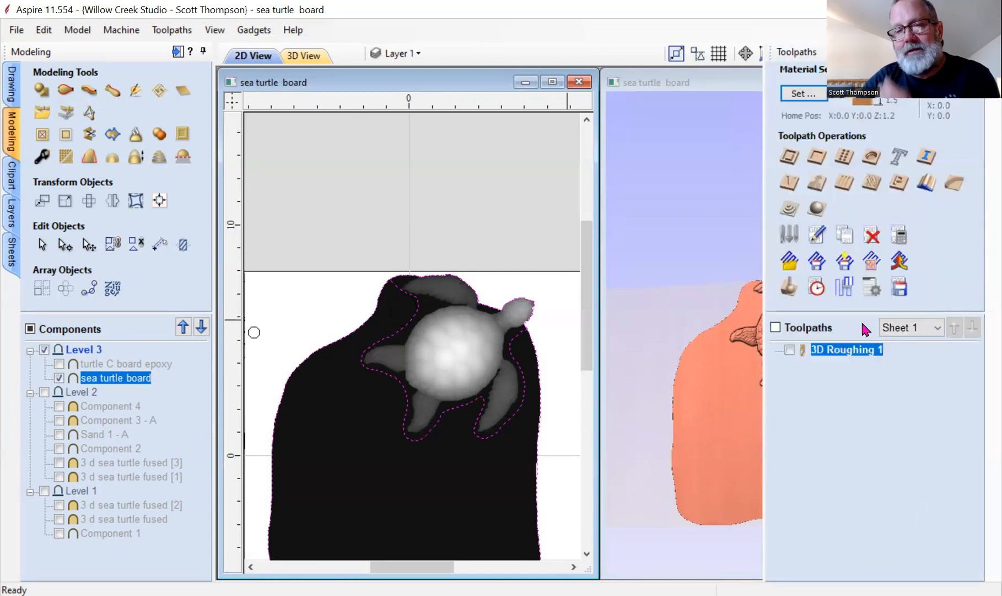
Start a 3D finish toolpath and replace its 1/4" and 1/8" ball nose tools with the 1/2" end mill.
click(817, 210)
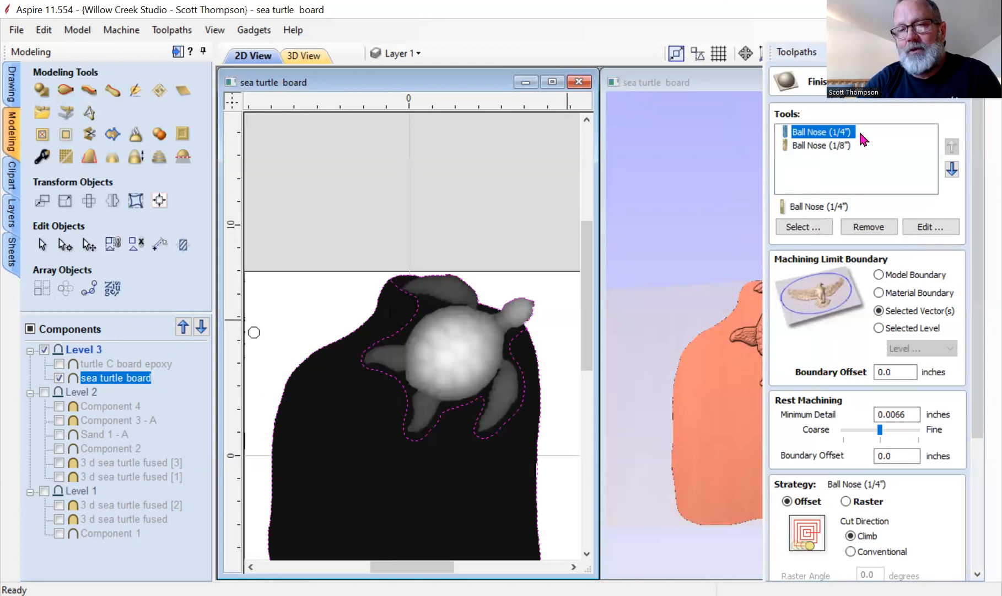
click(869, 227)
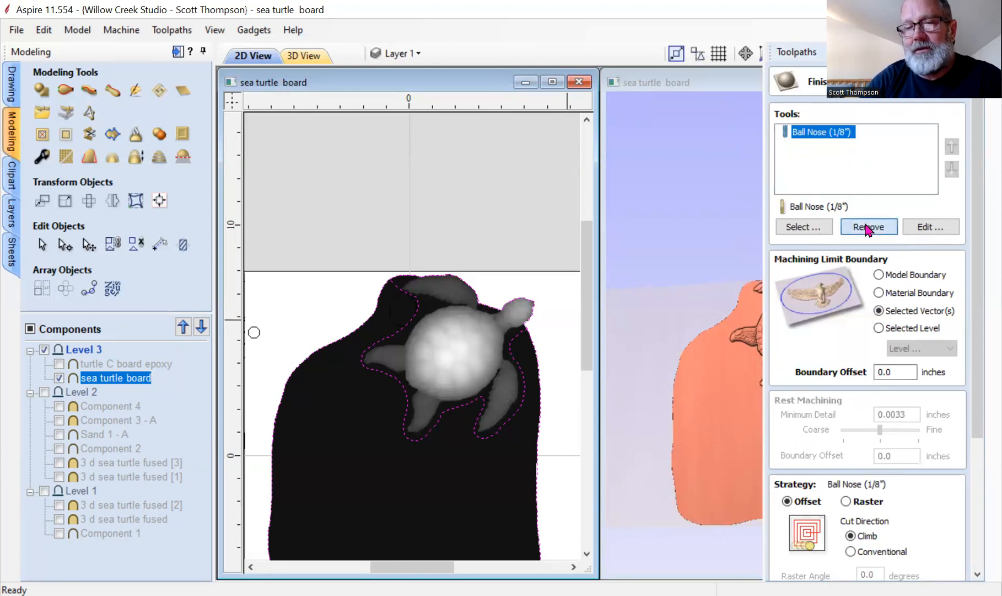
click(869, 228)
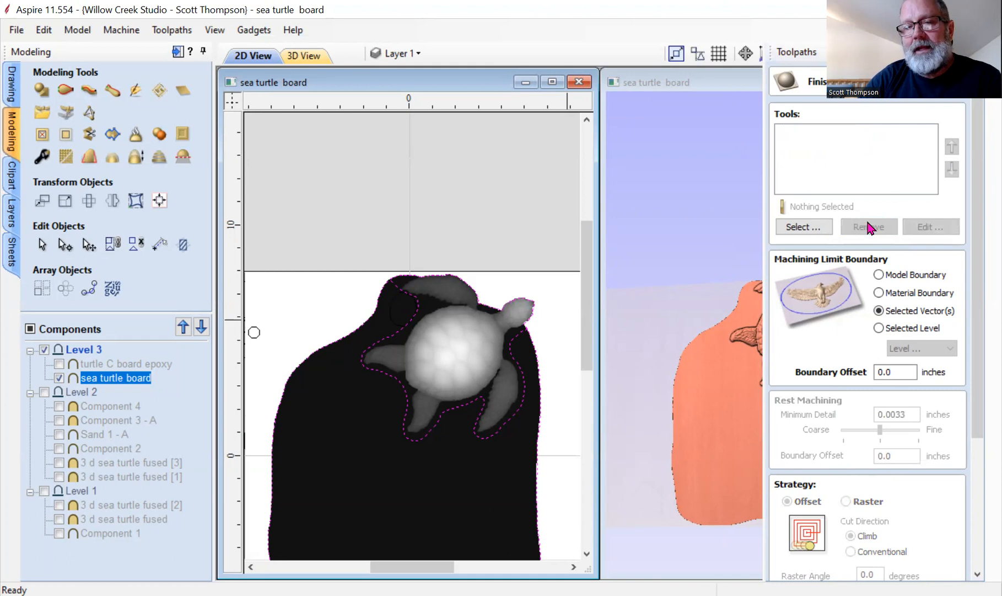
click(804, 227)
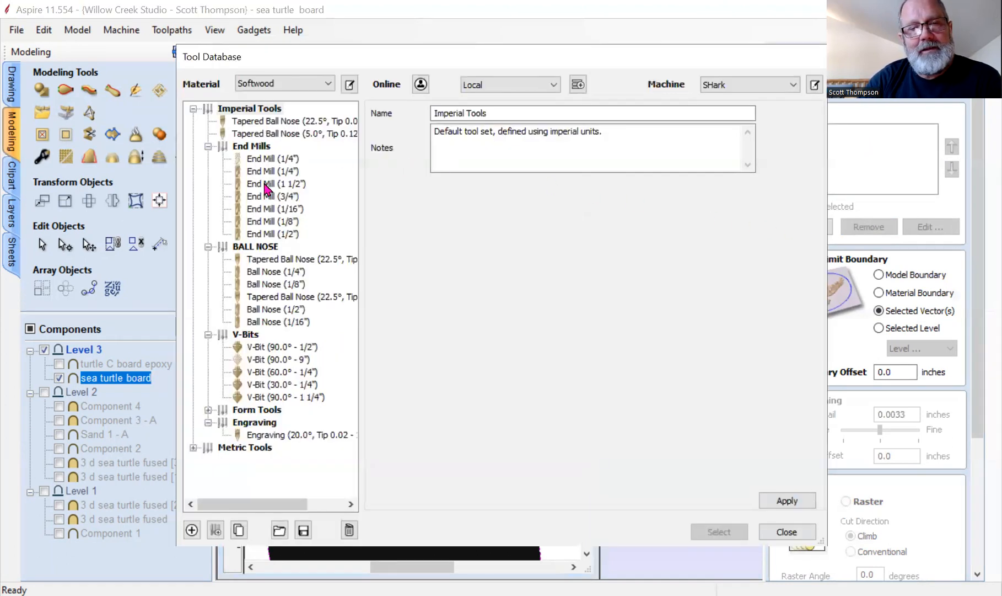
click(261, 233)
click(719, 532)
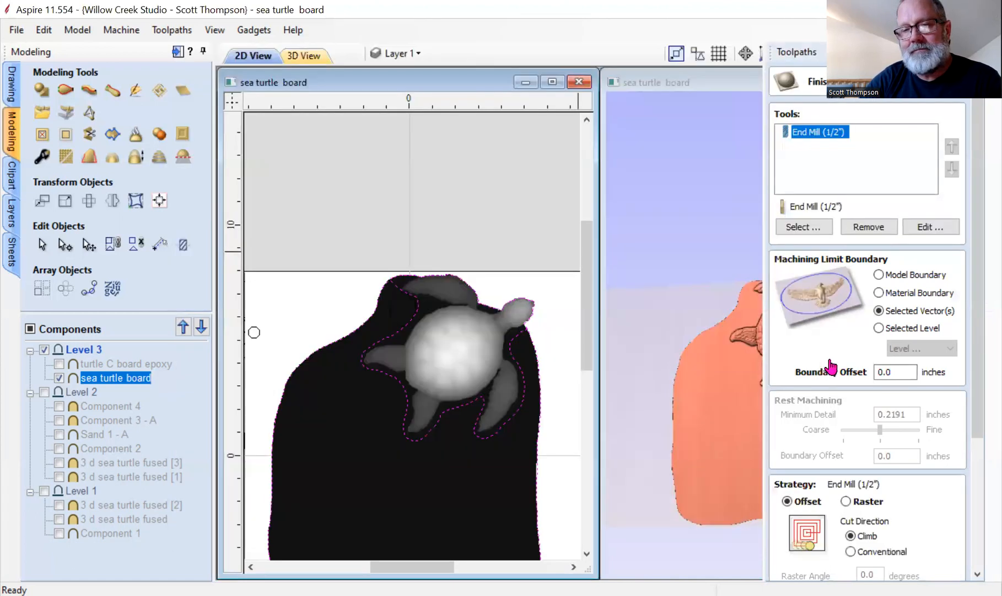
Set the end mill's stepover to 16% (0.08 inches) and calculate the 3D finish toolpath with the Raster strategy.
click(930, 233)
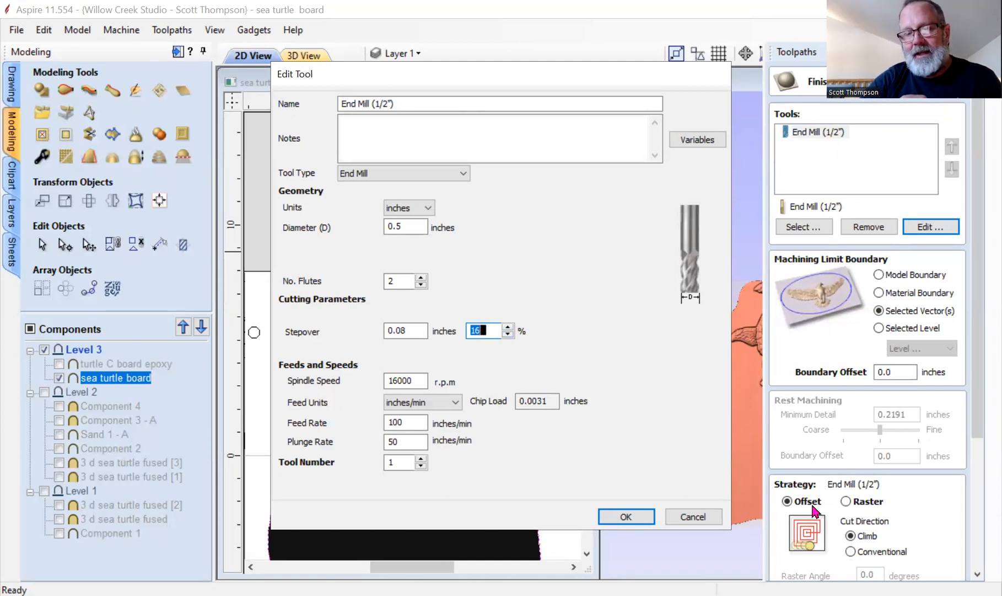
click(629, 517)
click(846, 502)
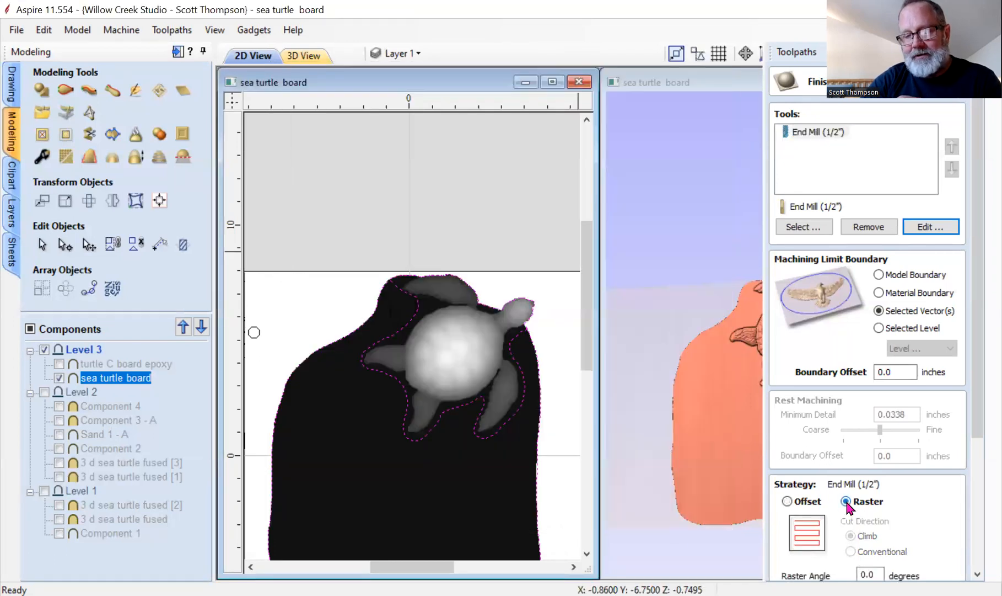
scroll(830, 457, down, 3)
scroll(827, 450, down, 2)
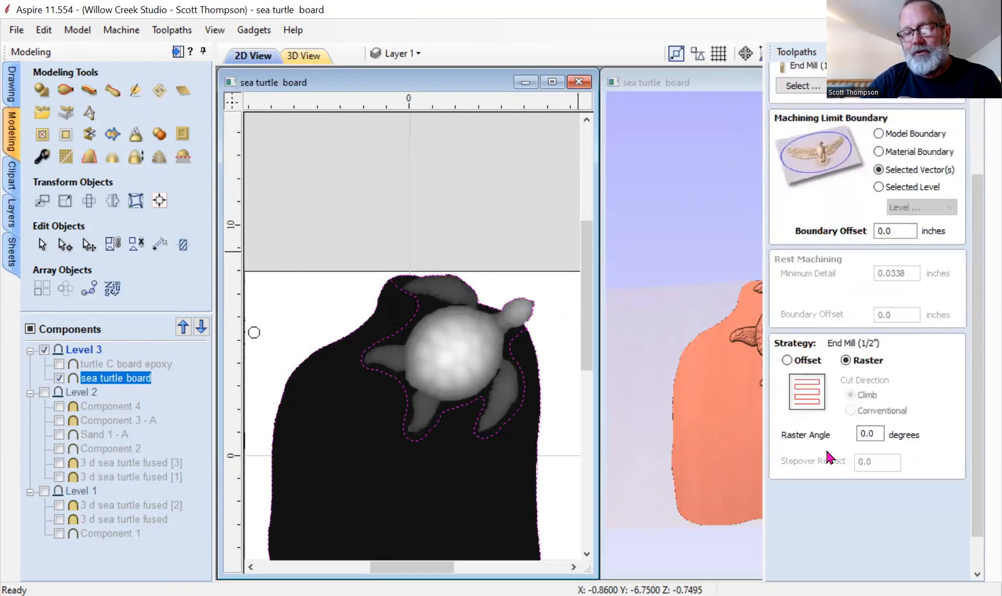
click(820, 545)
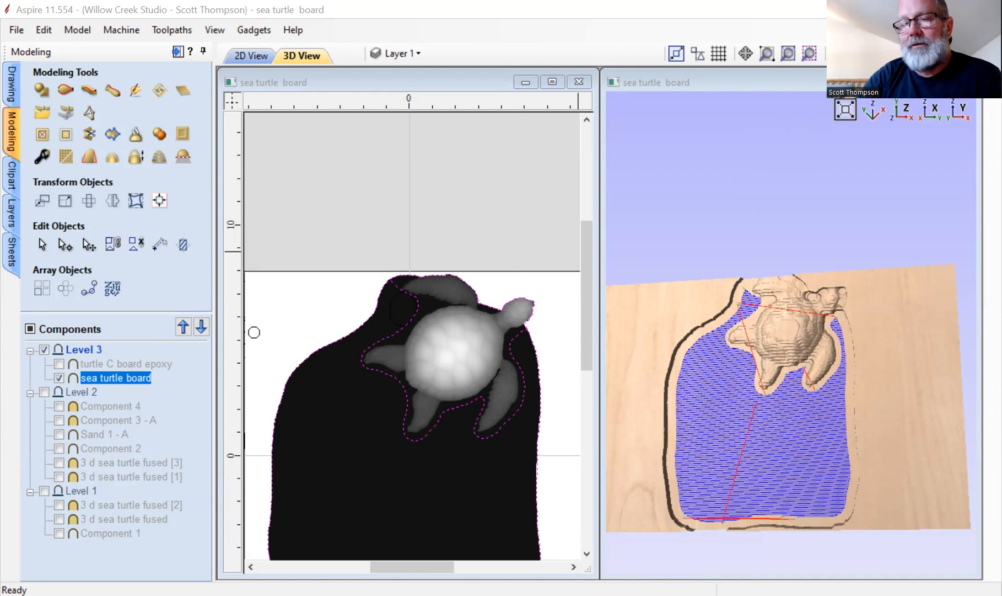
Preview all toolpaths and examine the turtle's shell and flippers and the smoothed board surface up close.
mouse_move(986, 165)
click(902, 335)
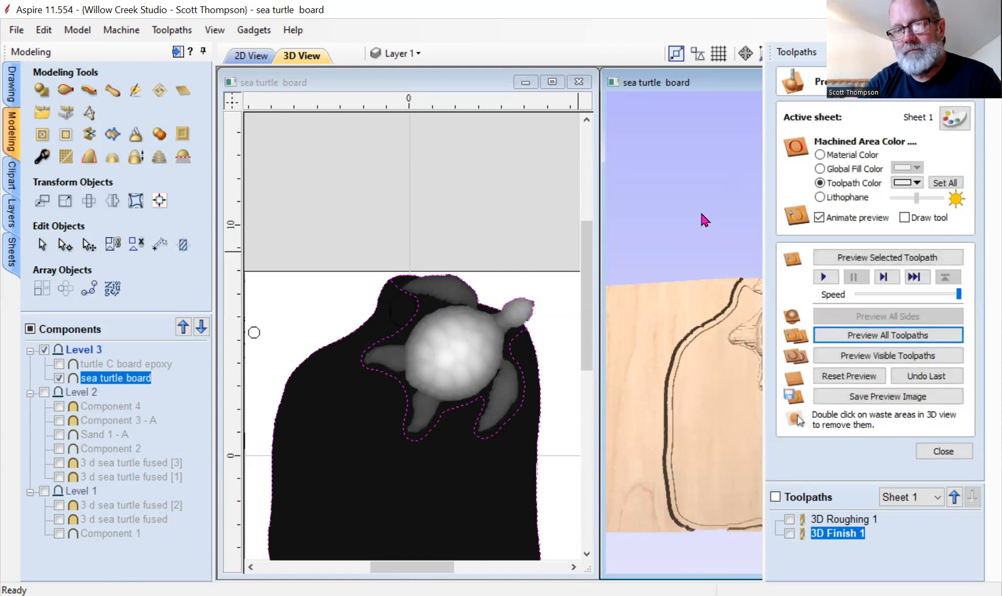
drag(728, 446, 714, 450)
scroll(771, 351, up, 3)
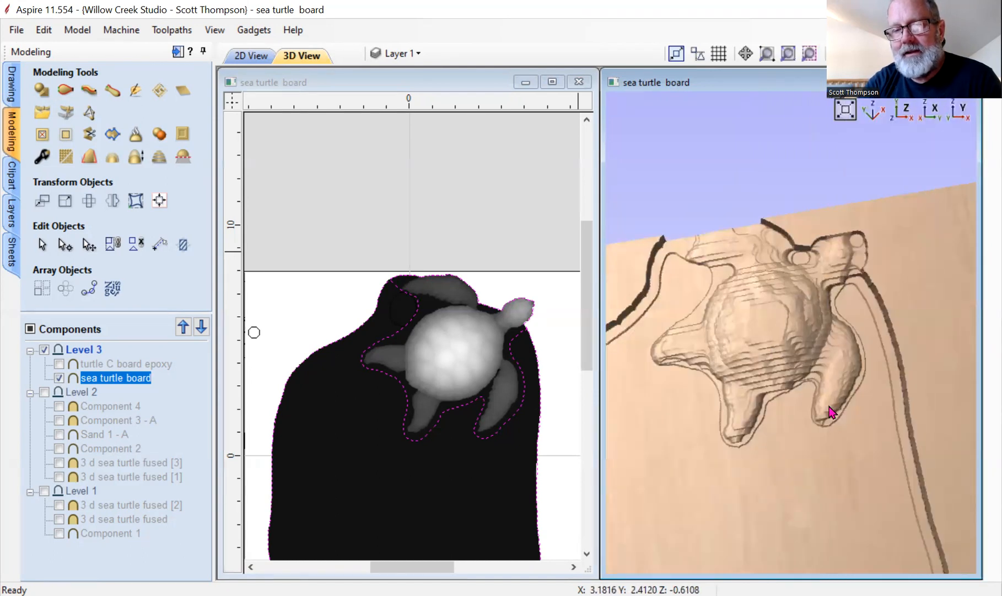
scroll(756, 446, up, 1)
scroll(849, 458, up, 2)
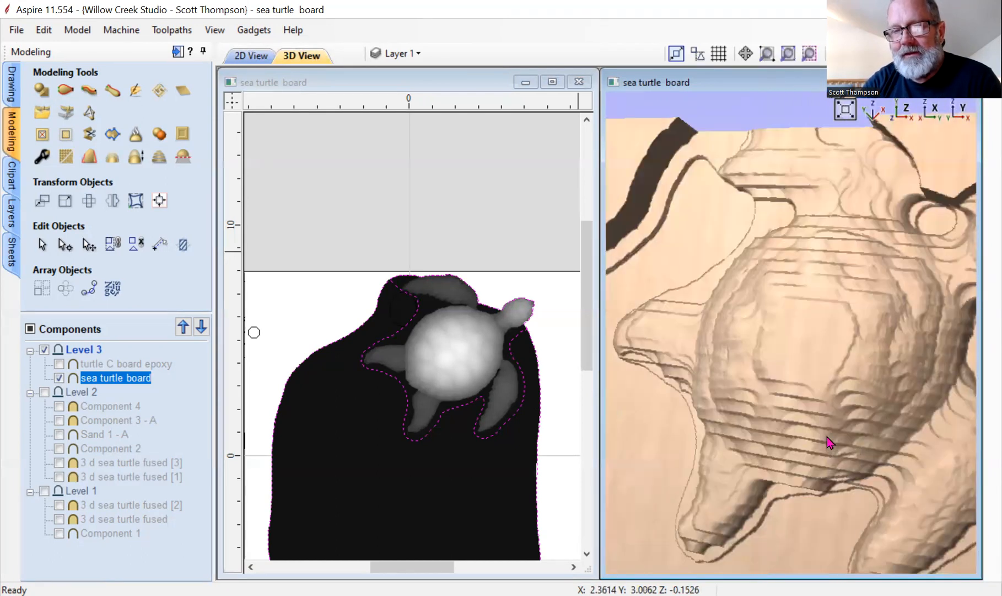
scroll(830, 441, down, 3)
drag(858, 468, 864, 183)
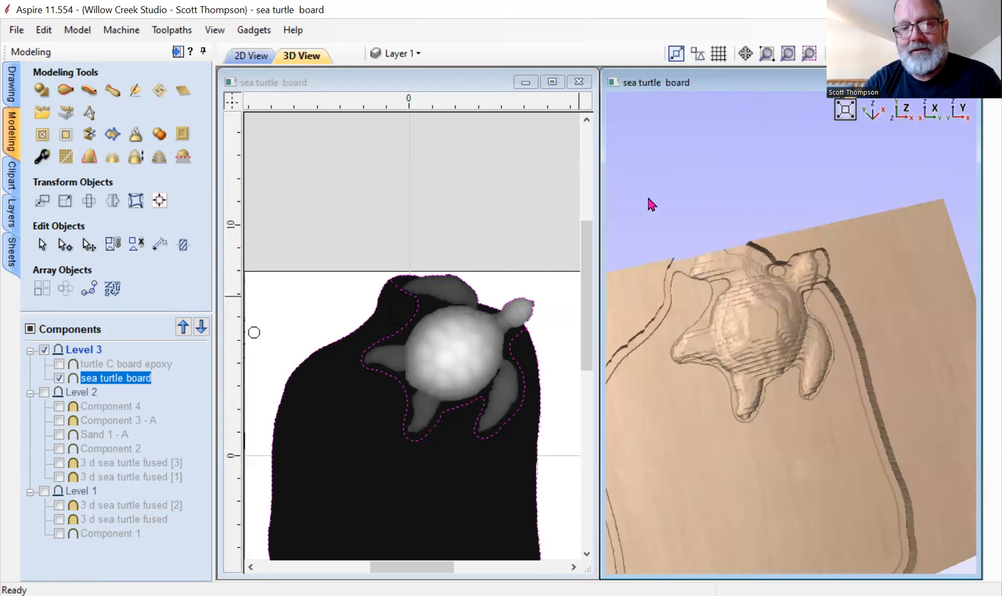
Select the turtle outline together with the sea turtle board component, without the board outline, and close the toolpath preview.
click(39, 247)
click(385, 344)
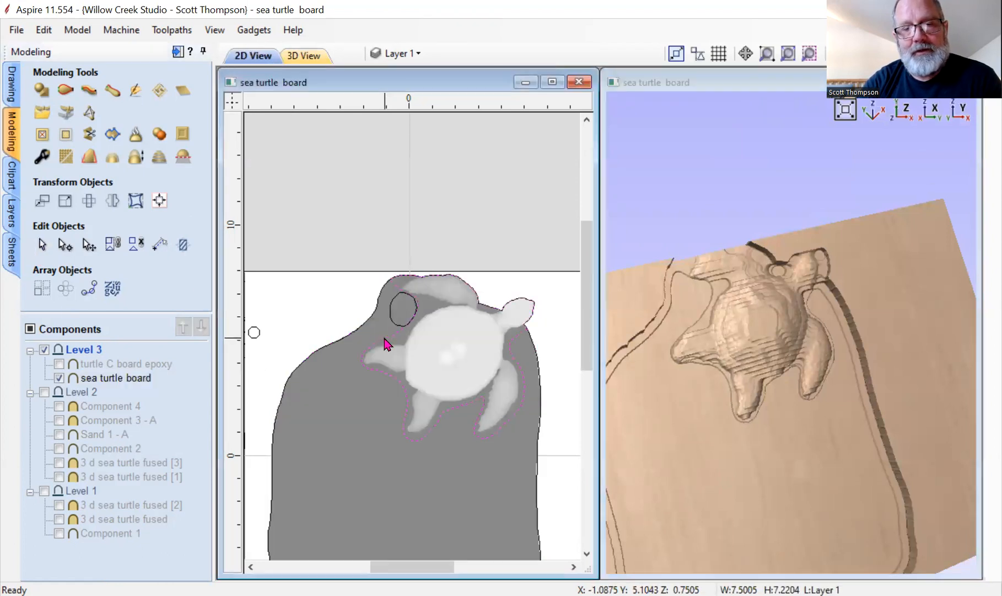
scroll(528, 326, up, 5)
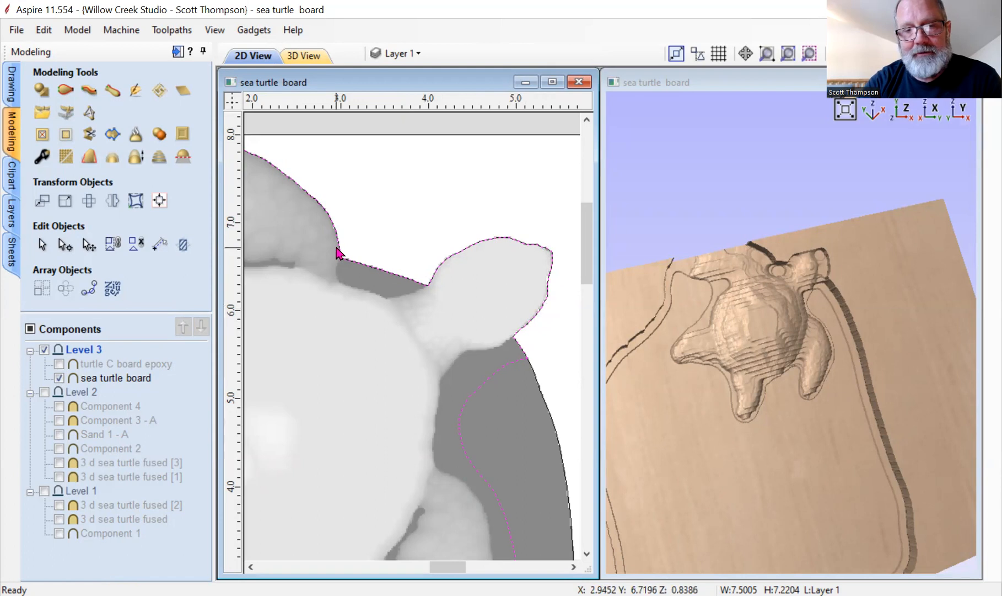
scroll(472, 304, down, 3)
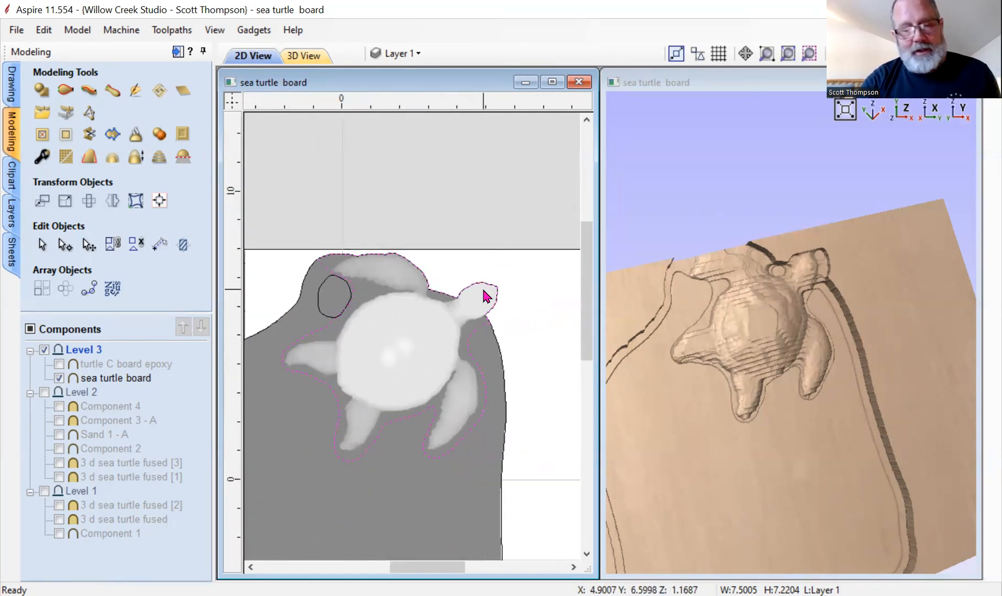
click(412, 352)
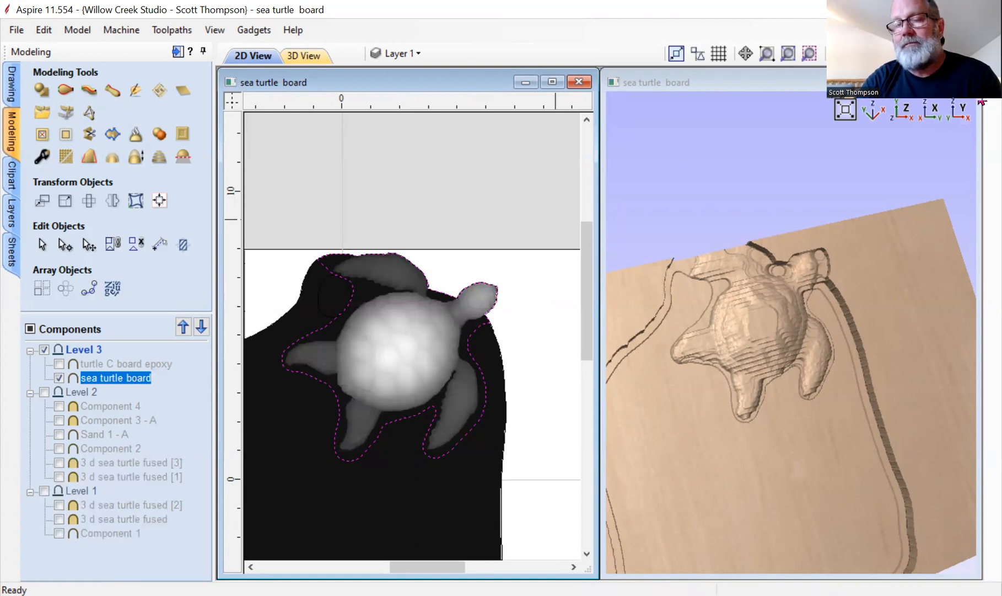
mouse_move(994, 78)
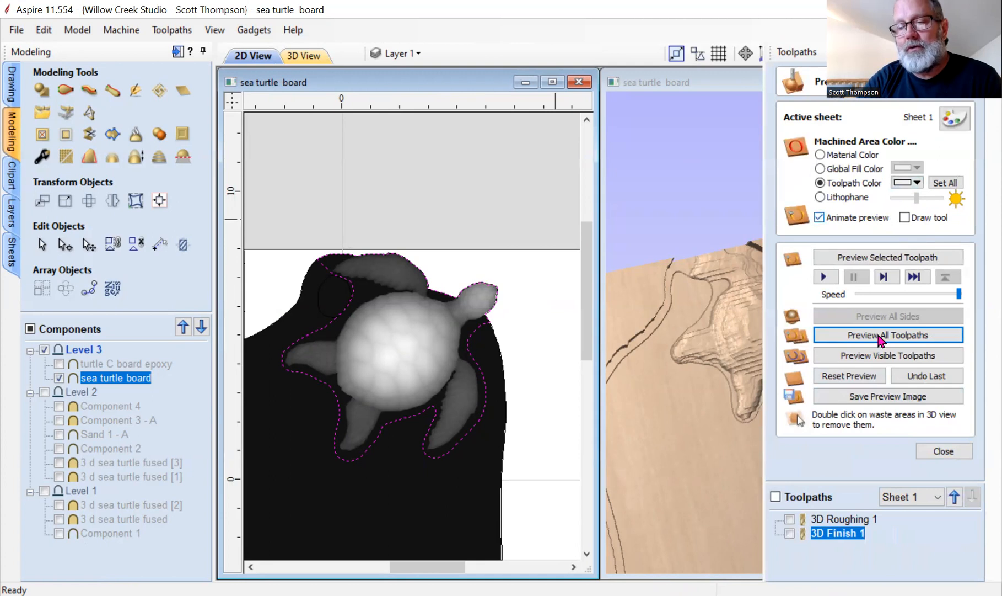
click(936, 452)
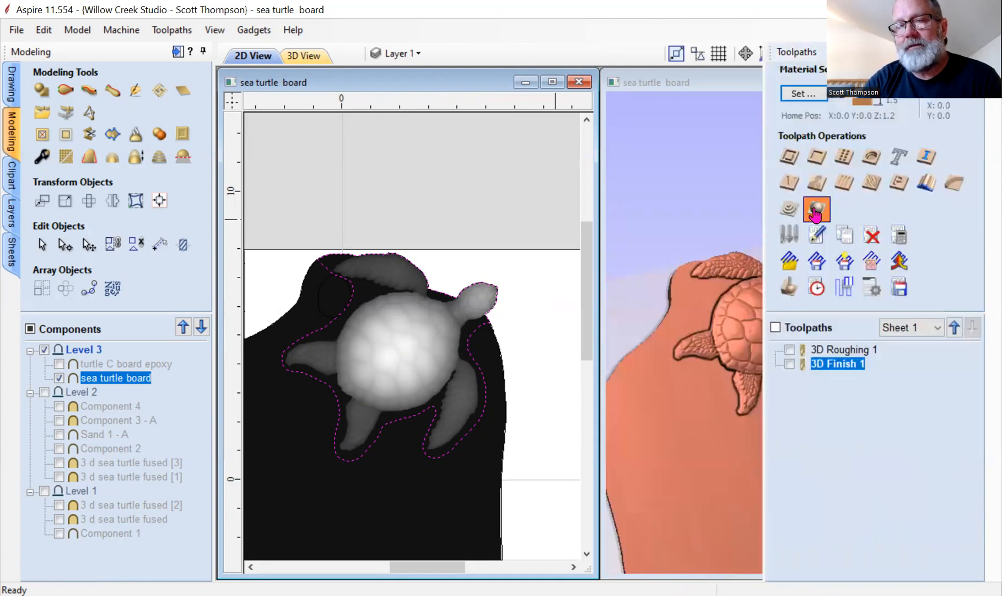
Calculate another 3D finish toolpath inside the turtle outline, replacing the end mill with the 1/8" ball nose and using the Offset strategy.
click(817, 210)
click(863, 229)
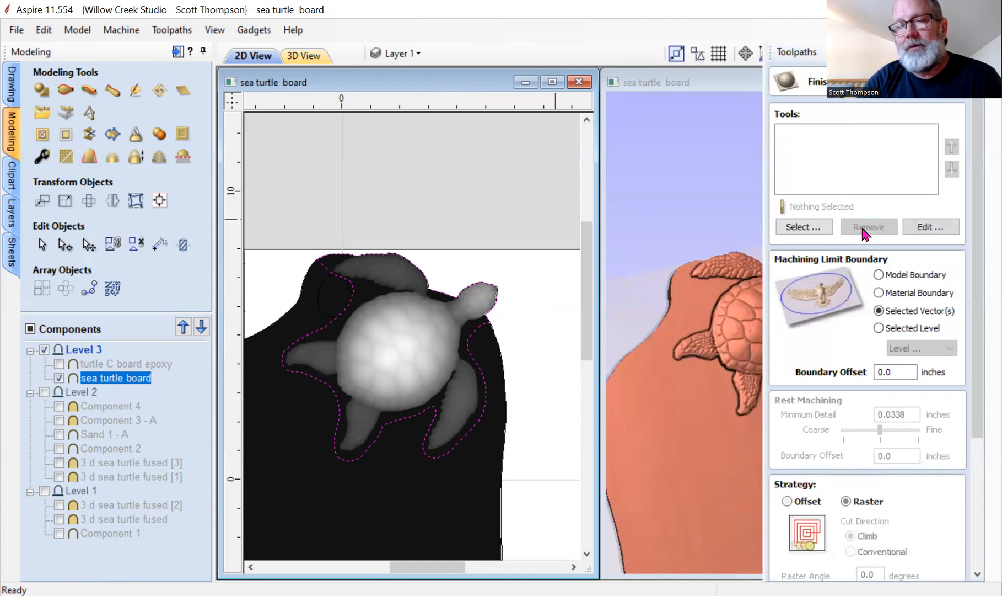
click(804, 227)
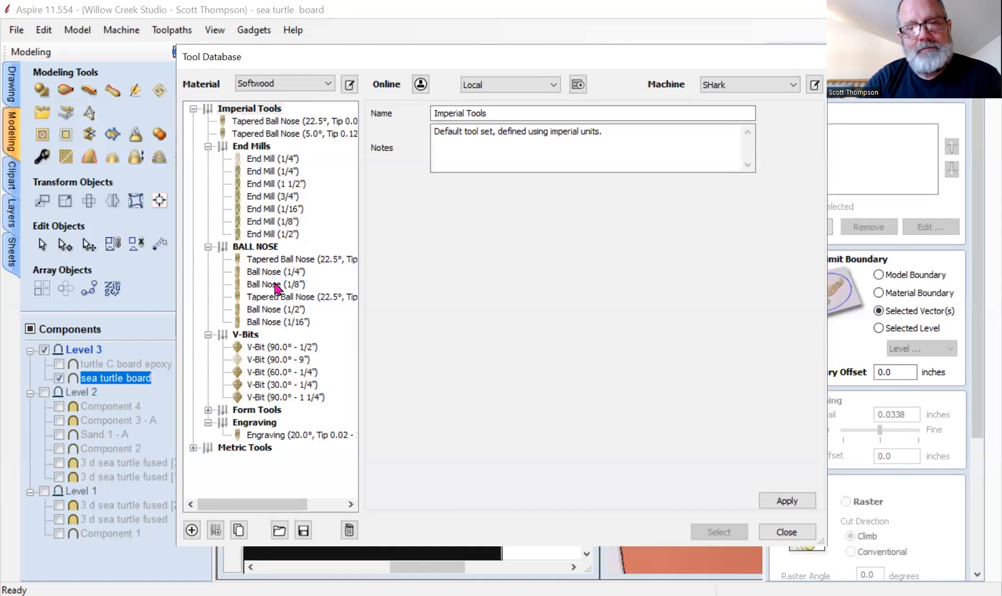
click(275, 284)
double_click(276, 284)
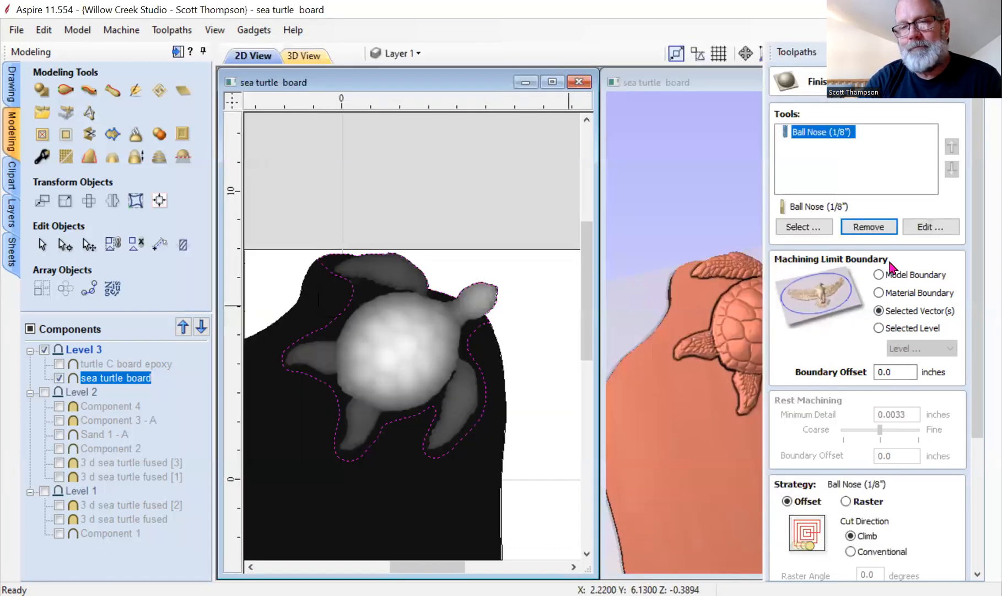
drag(978, 233, 979, 458)
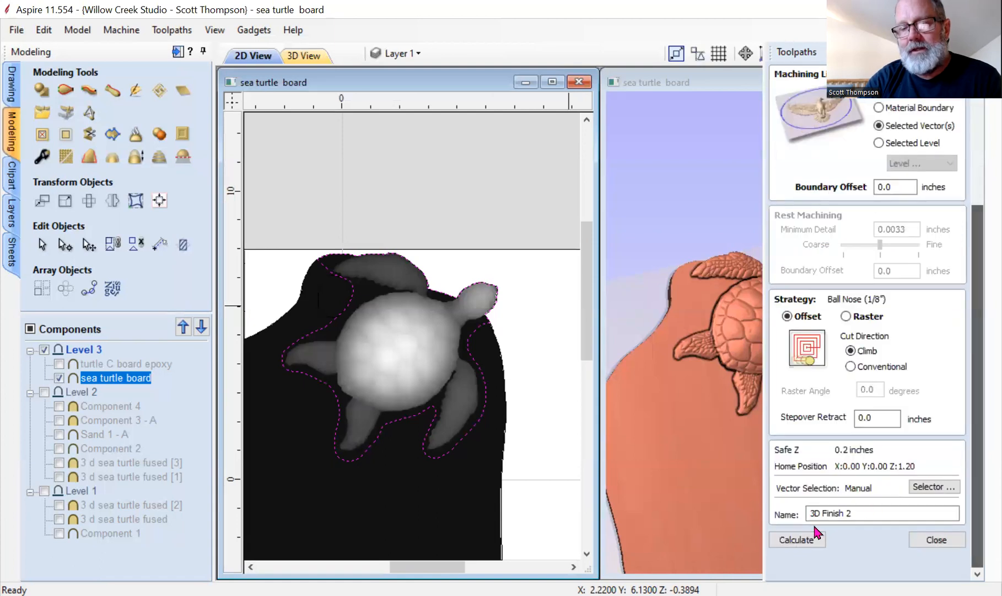
click(796, 540)
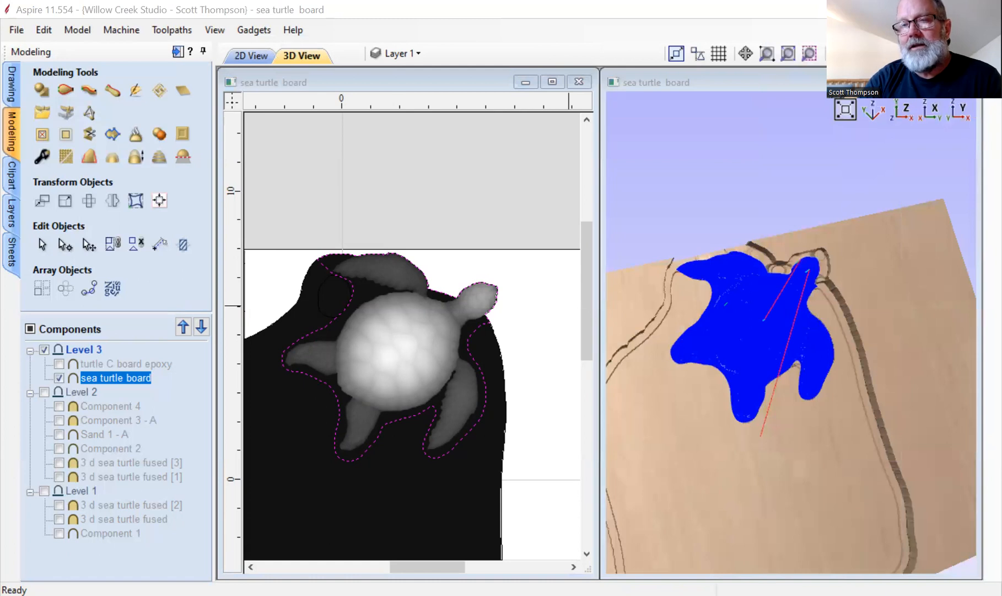
Preview all toolpaths and examine the detailed turtle carving on the whole board.
click(880, 355)
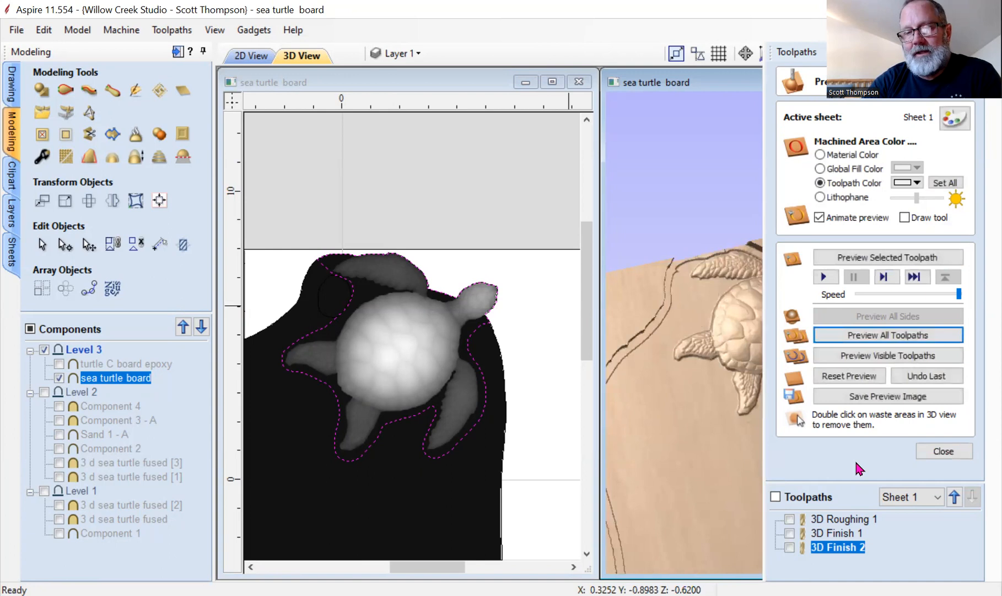
drag(734, 411, 783, 331)
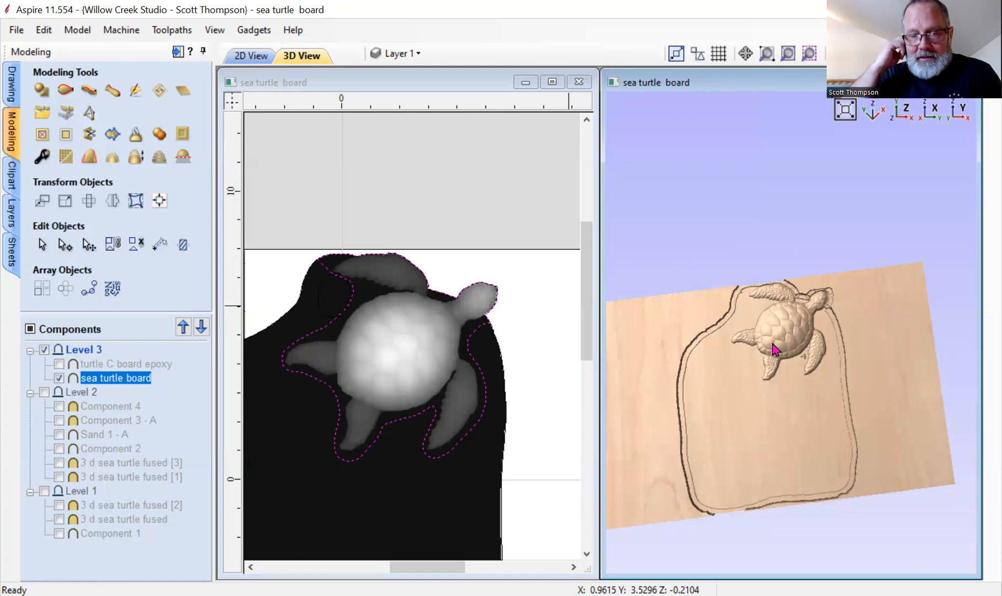
Close the toolpath preview and start a 2D profile toolpath on the board outline with a cut depth of 1.55 inches.
click(504, 373)
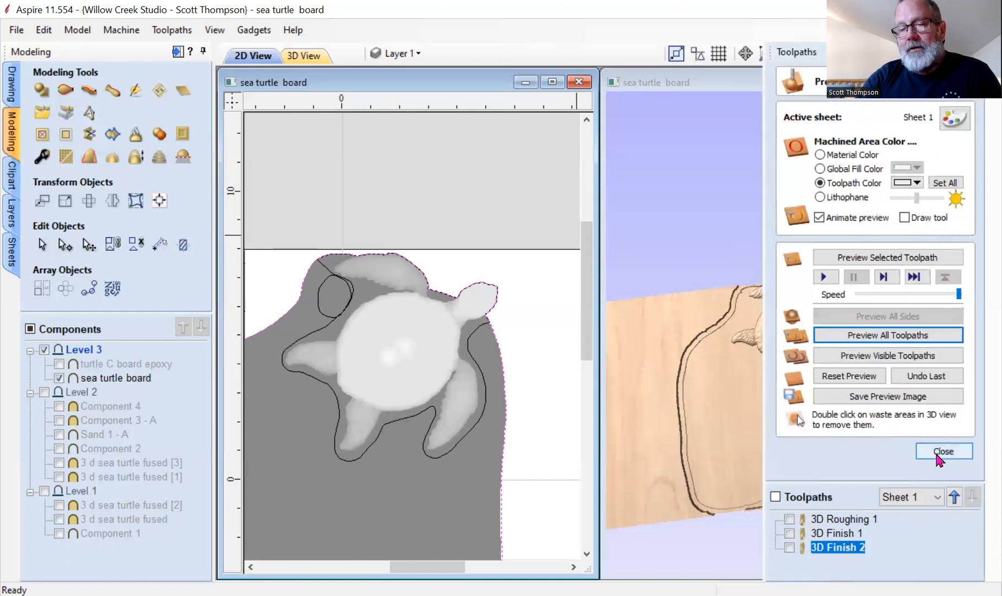
click(938, 454)
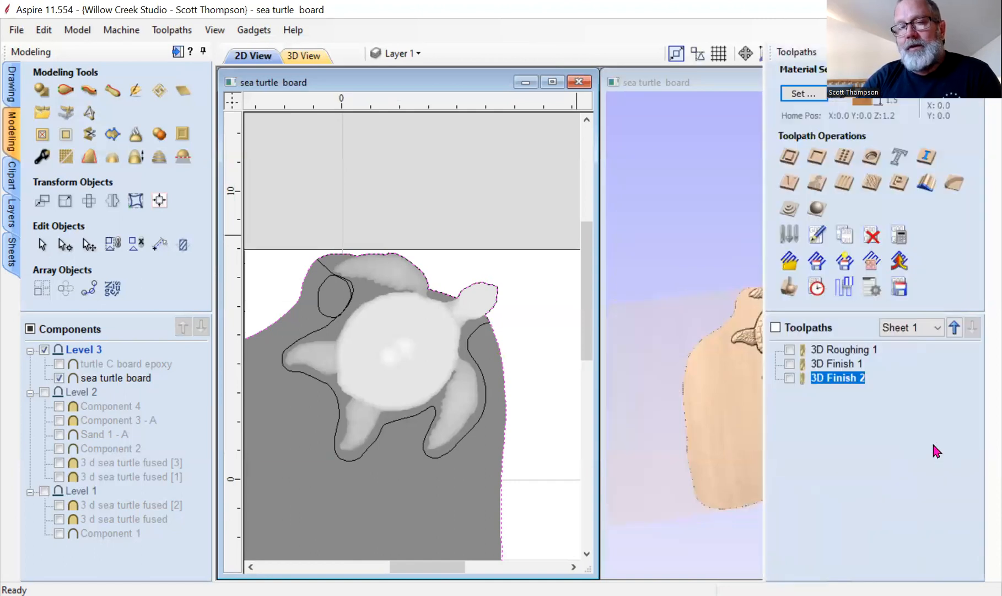
click(791, 158)
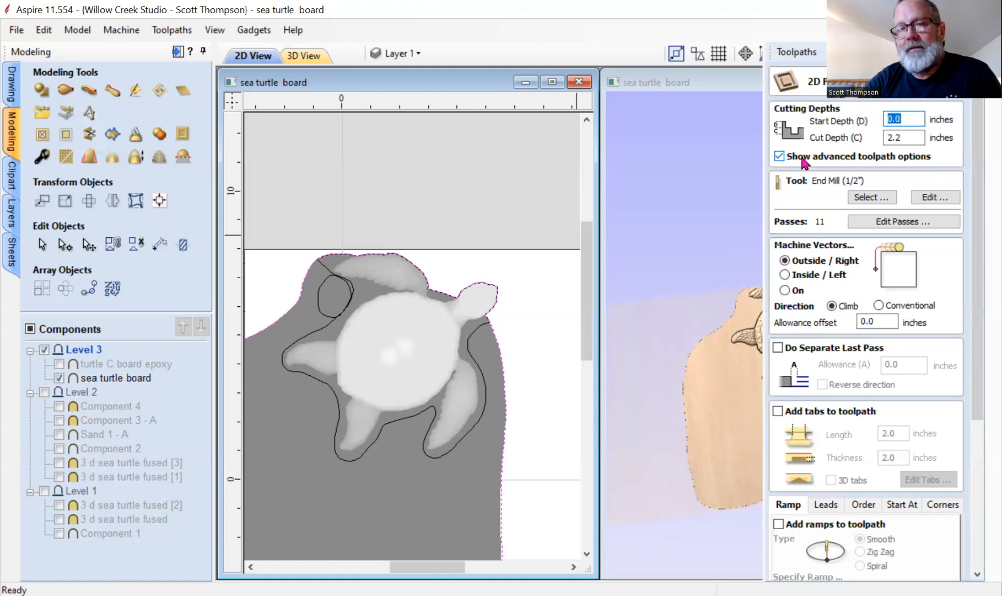
drag(888, 136, 923, 142)
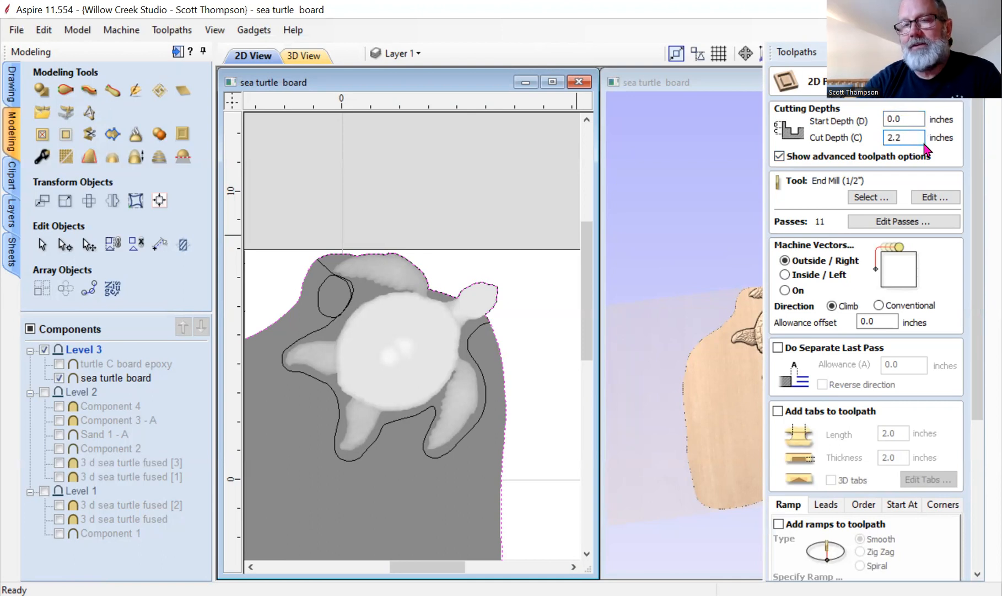
drag(905, 137, 869, 137)
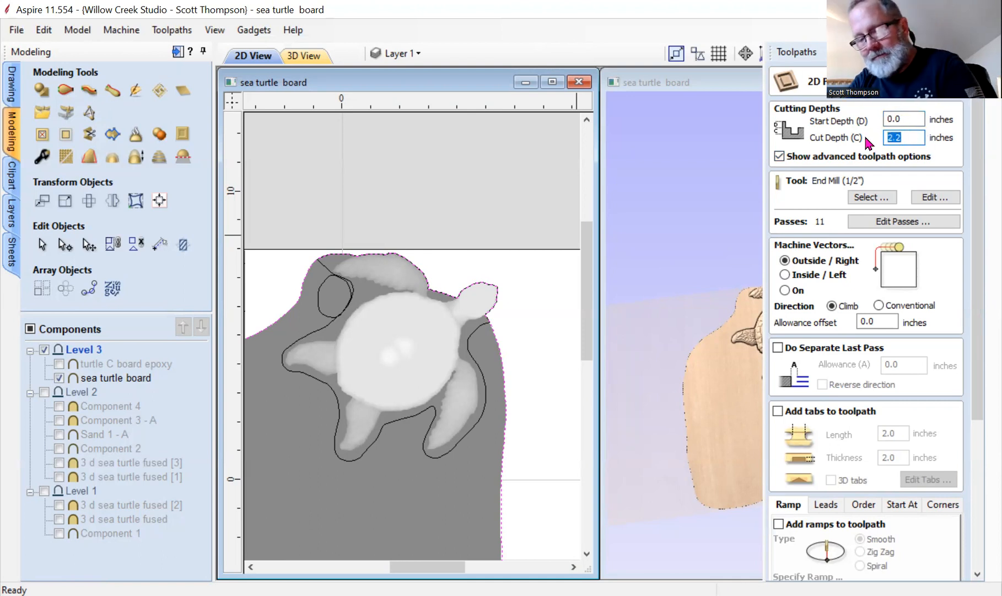
text(1.55)
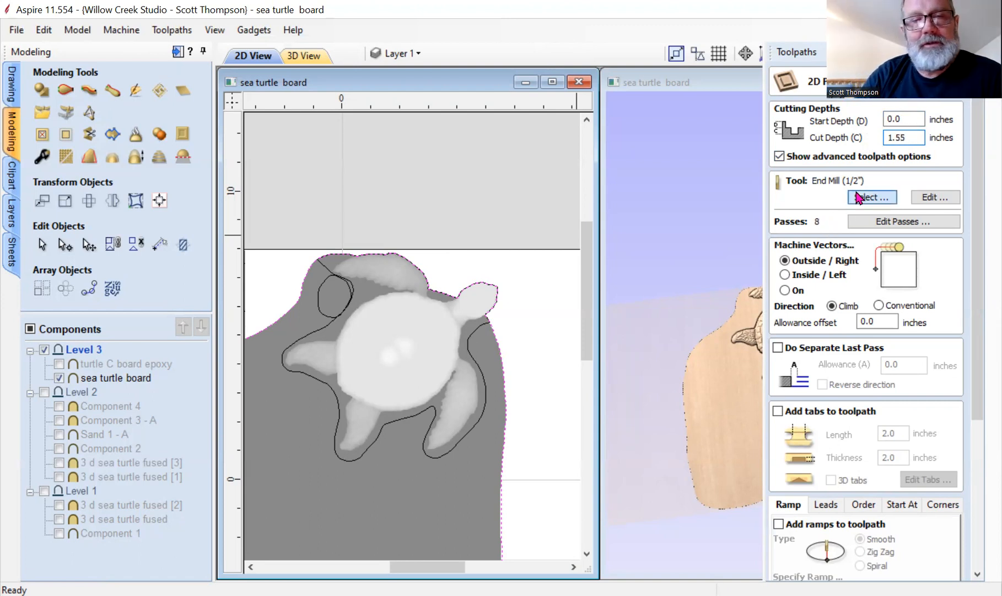
Assign the 1/4" end mill and calculate the outside profile toolpath, accepting the cut through the material.
click(857, 199)
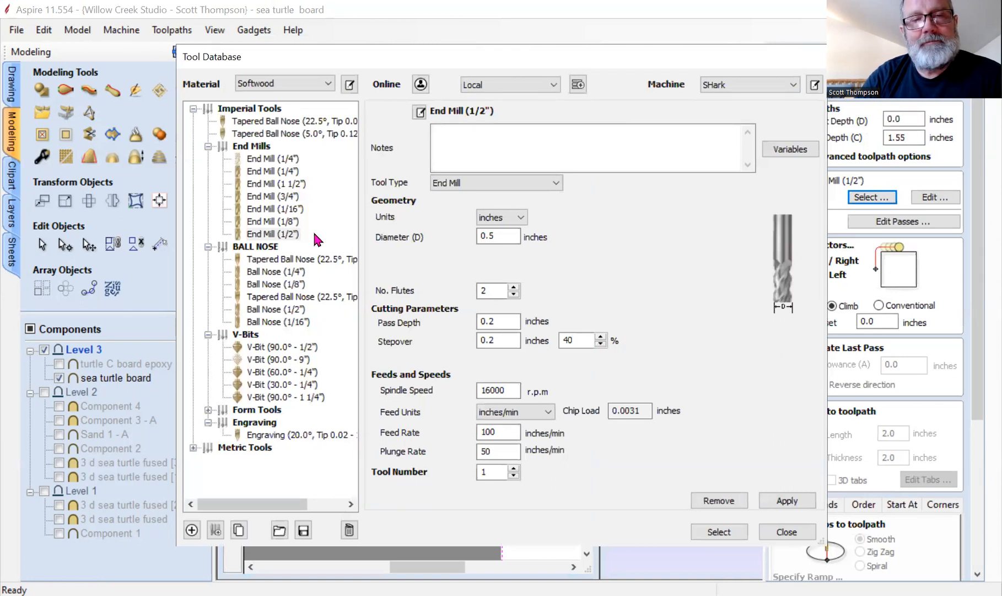
click(269, 173)
double_click(269, 172)
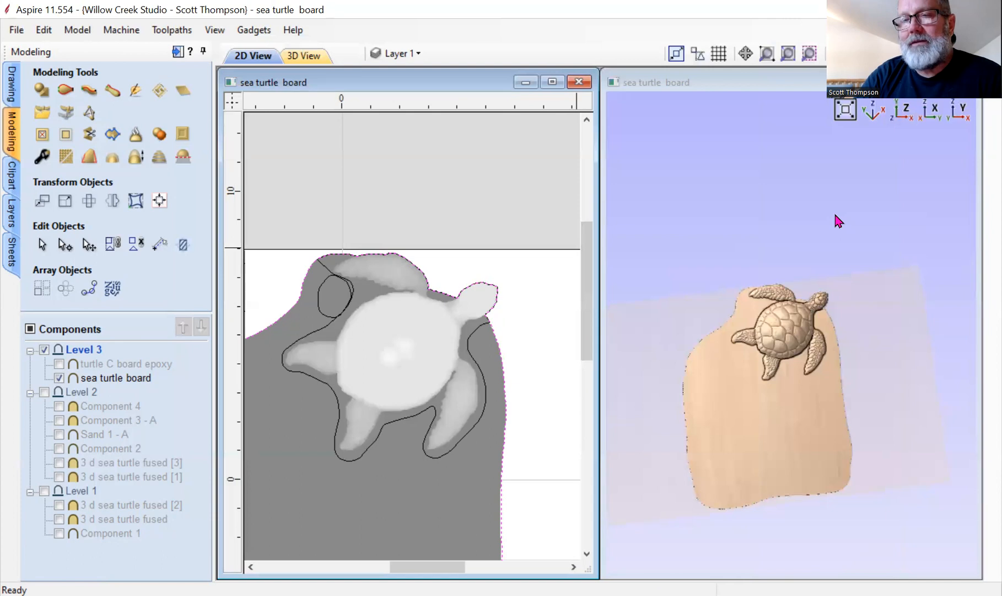
mouse_move(993, 82)
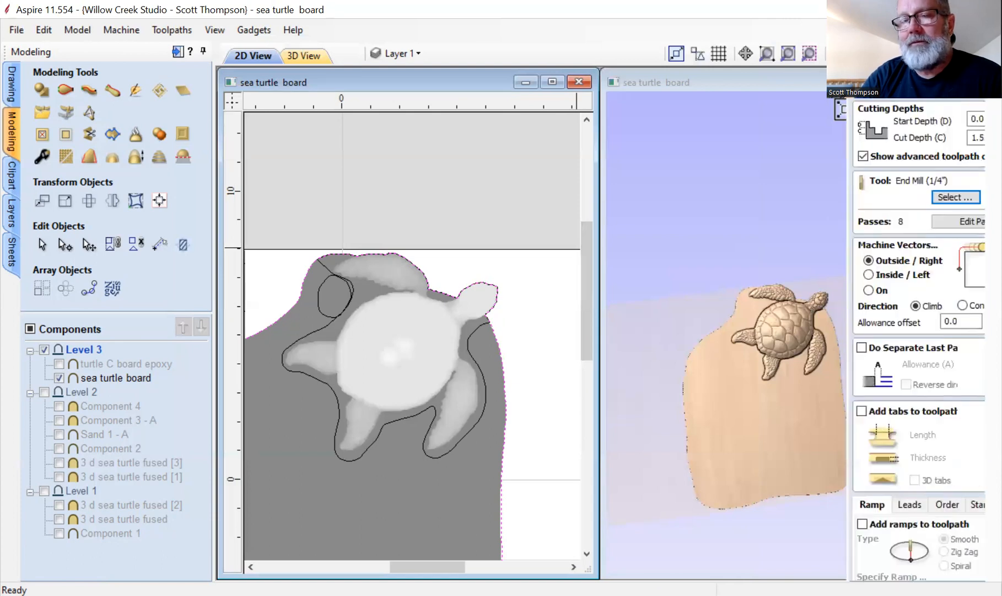
drag(979, 317, 978, 475)
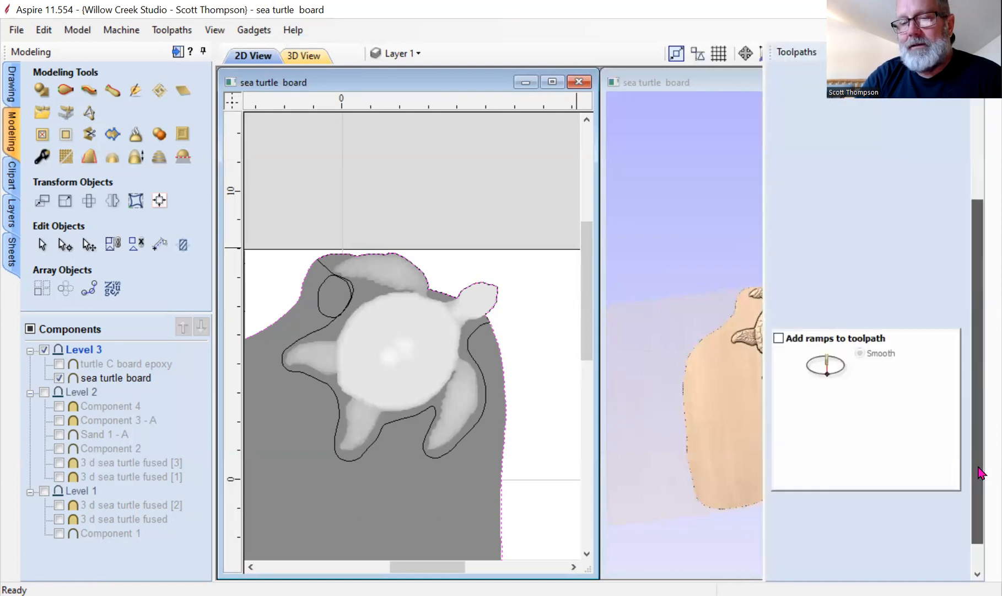
click(805, 569)
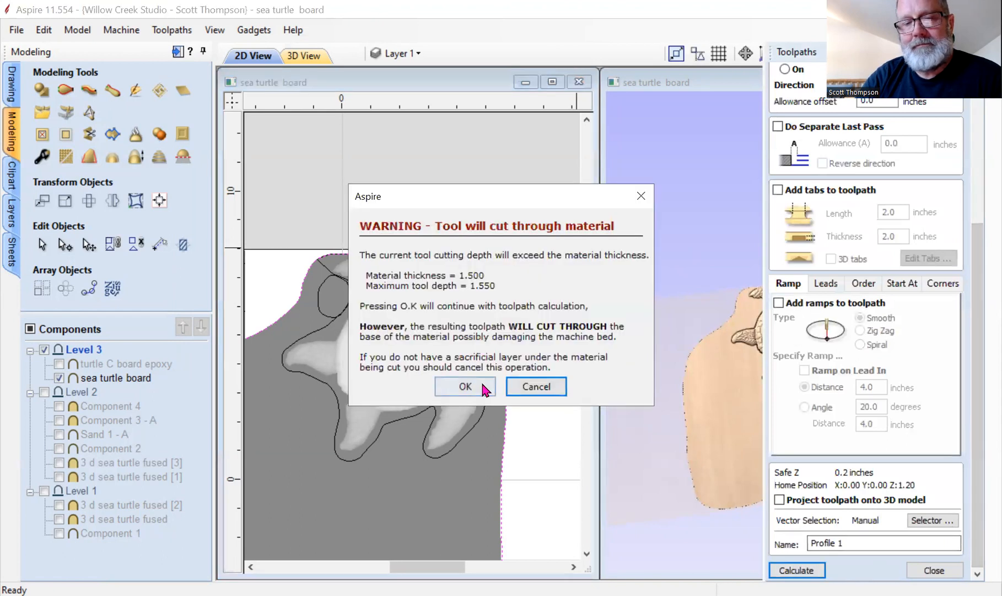
click(466, 387)
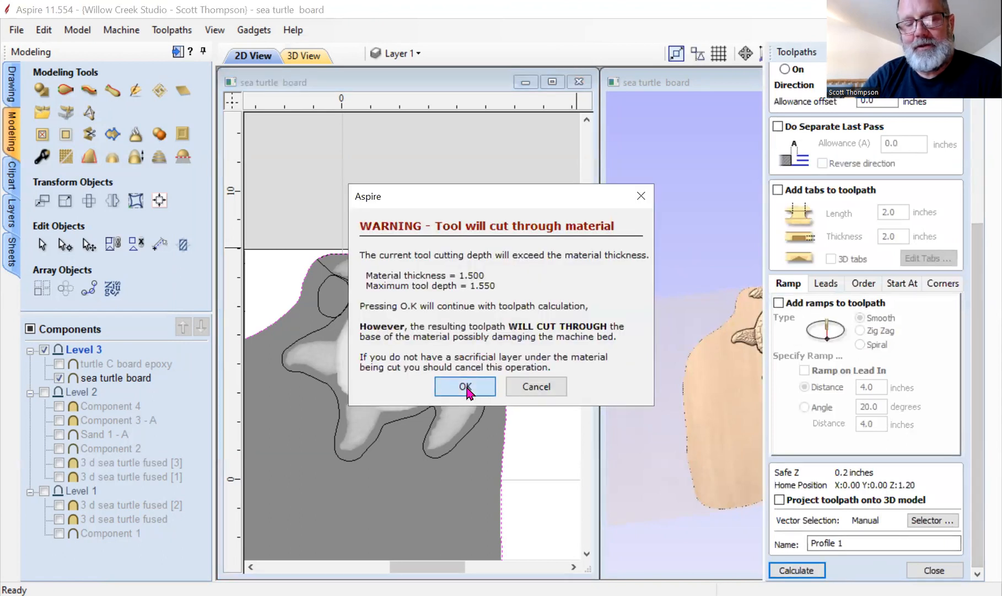
click(466, 386)
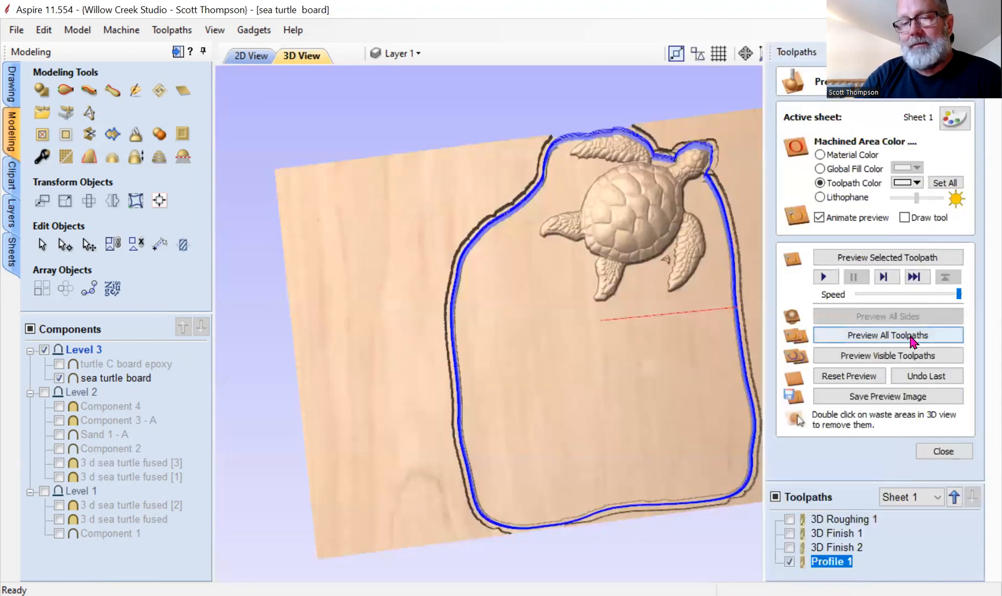
Reset the preview and simulate all toolpaths including the profile cutout, closing the preview when finished.
click(852, 376)
click(882, 336)
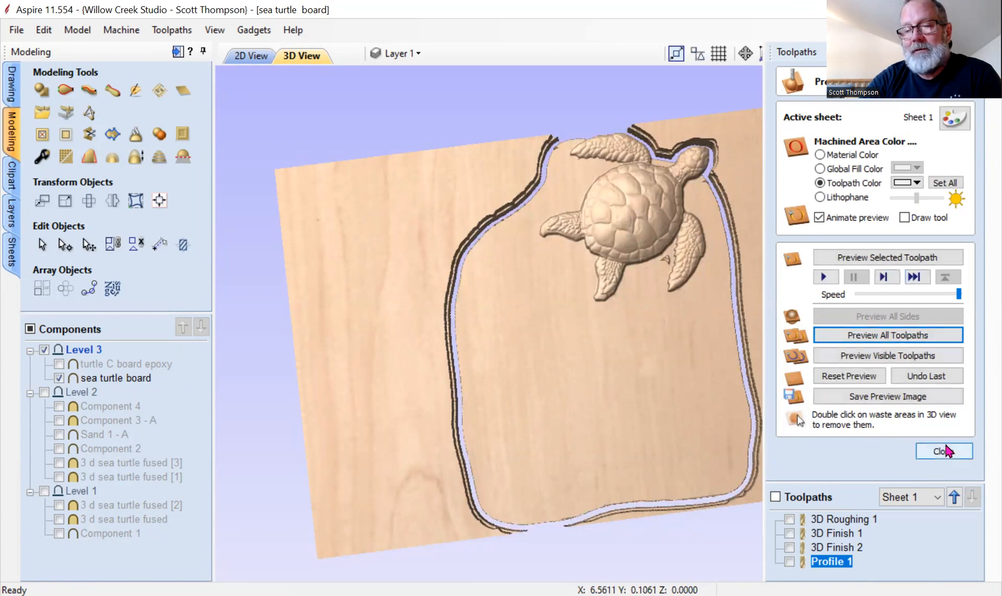
click(945, 452)
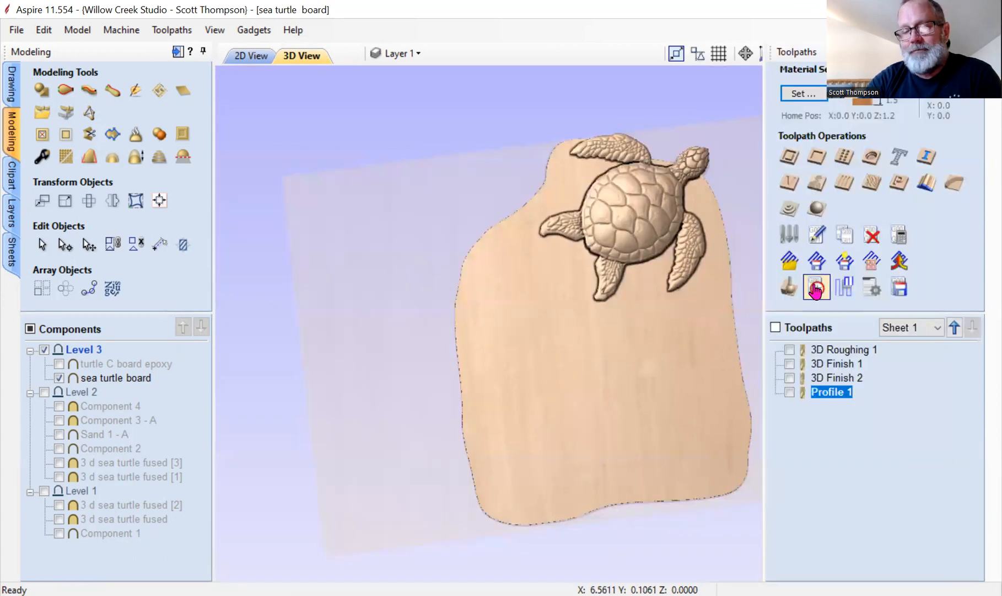
Review the estimated machining times for the roughing, both finishing and the profile toolpaths, and return to the side-by-side 2D and 3D views.
click(816, 287)
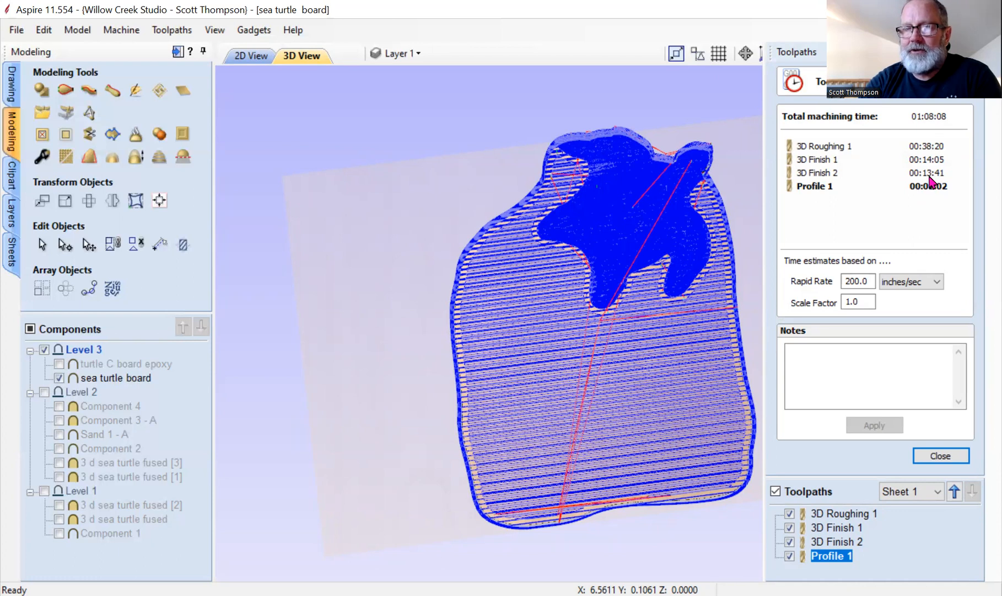
click(935, 457)
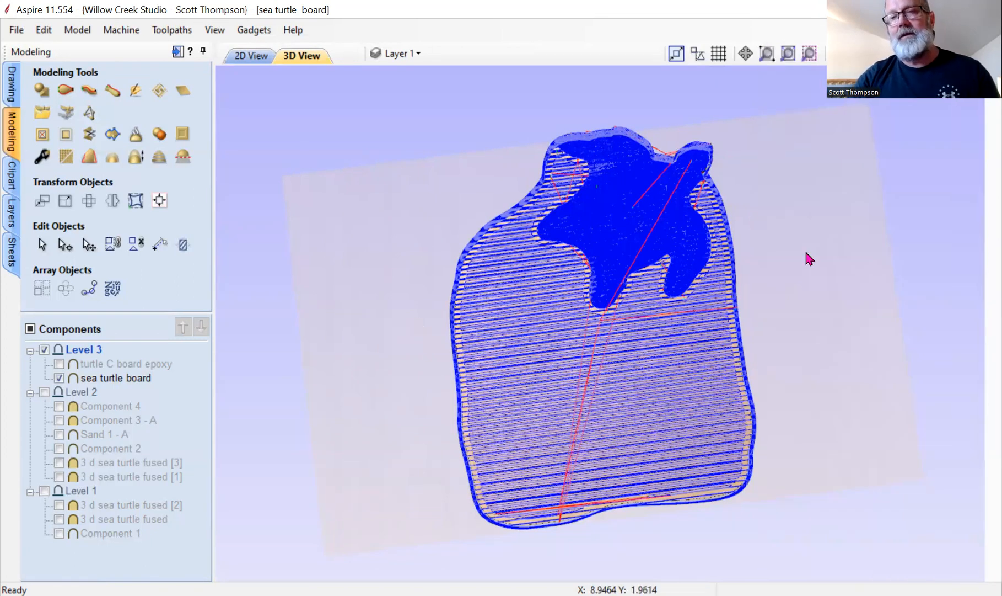
click(947, 54)
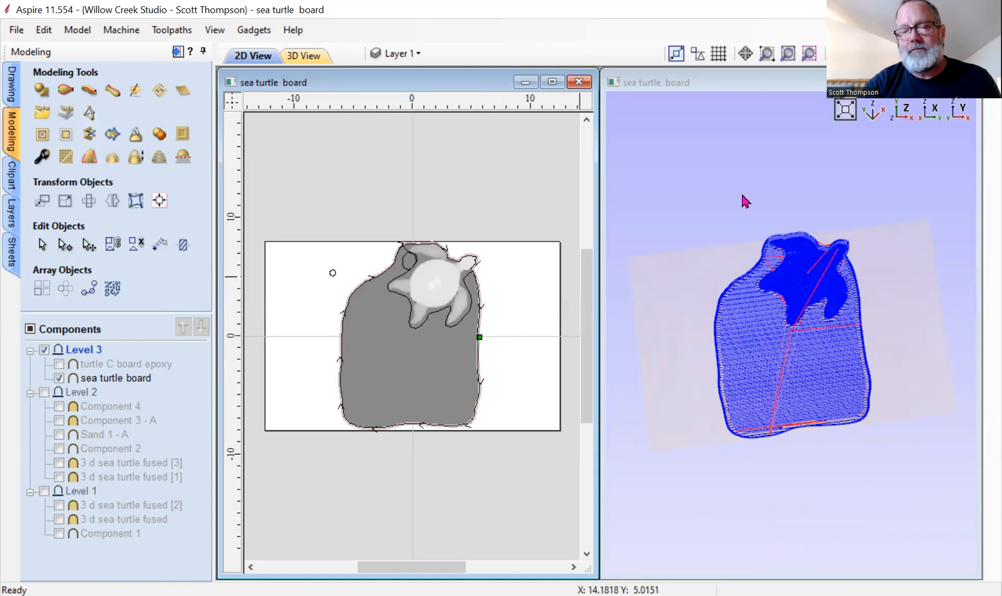
mouse_move(993, 78)
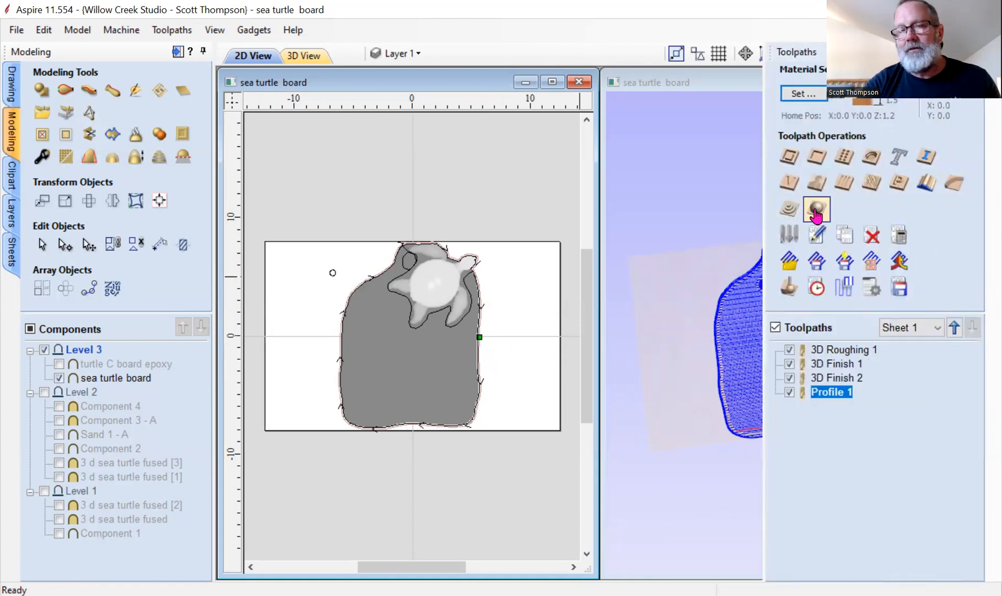
click(816, 210)
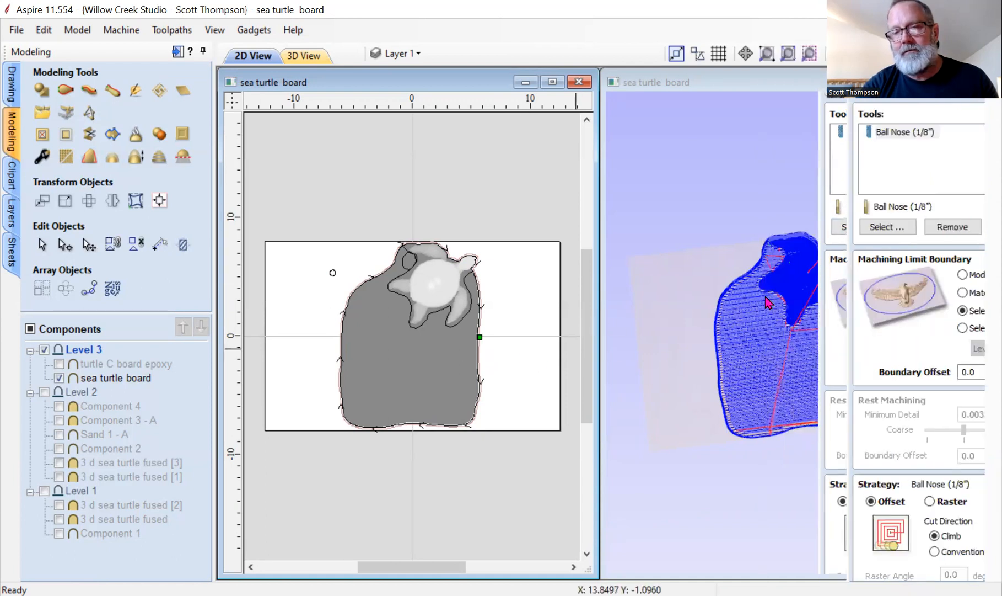
mouse_move(992, 82)
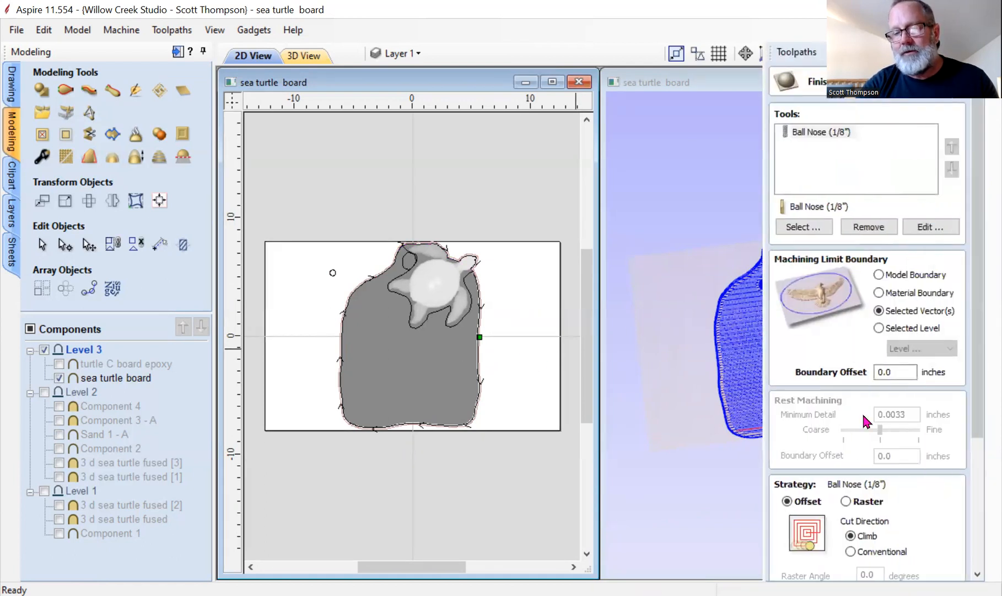
scroll(965, 381, down, 5)
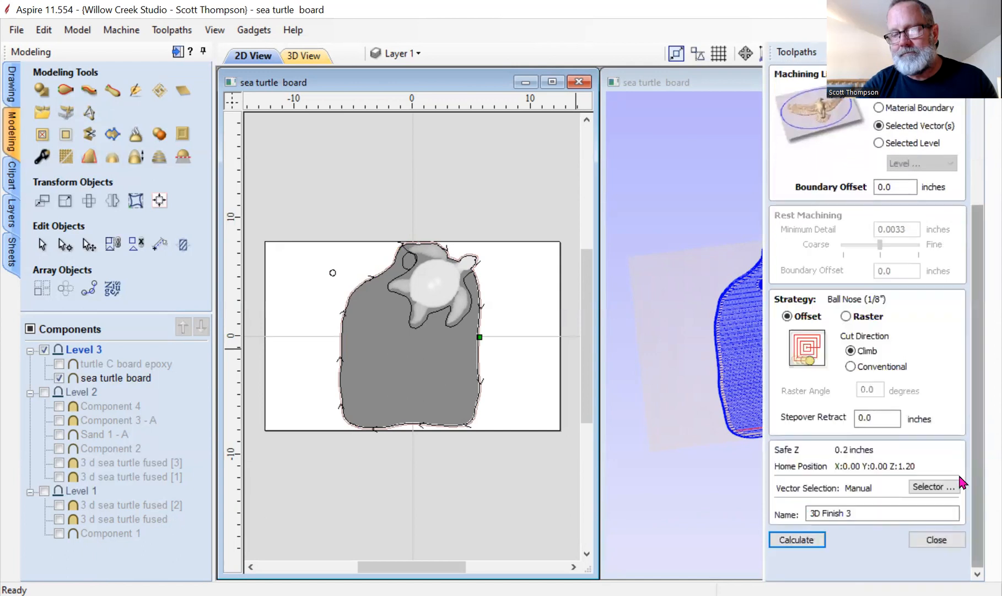
click(921, 539)
Hide all four toolpaths and select the board outline together with the sea turtle board component.
click(791, 350)
click(790, 364)
click(791, 378)
click(790, 392)
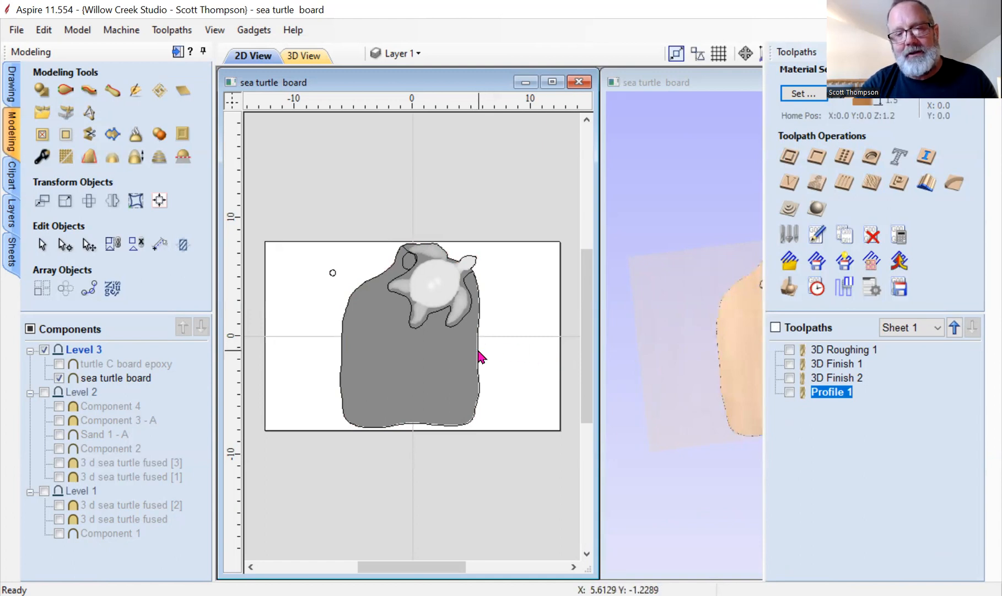
click(479, 355)
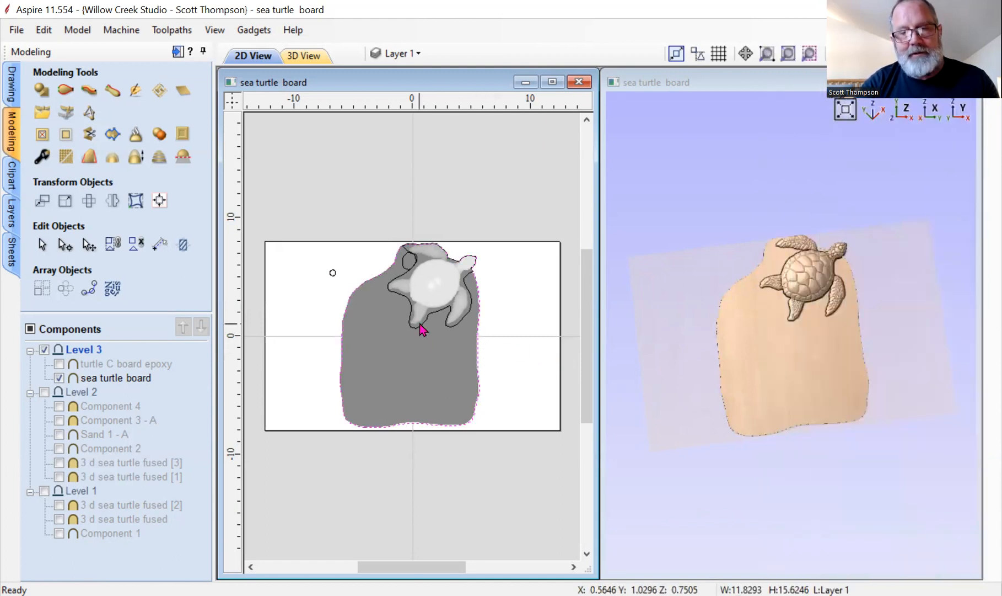
shift+click(433, 297)
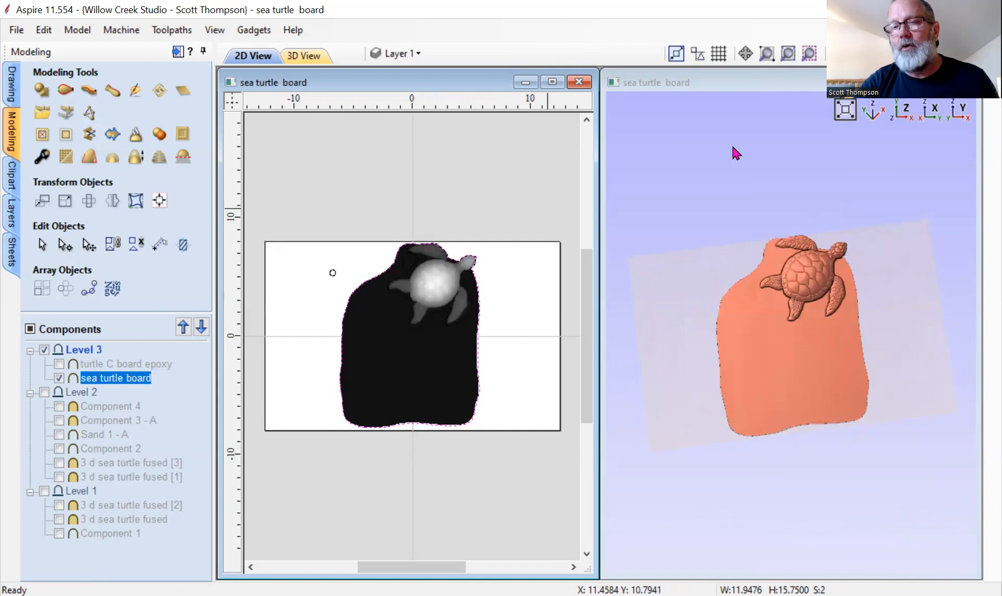
Calculate a 3D finish toolpath over the whole board with the 1/8" ball nose and Offset strategy, and close the preview.
mouse_move(993, 80)
click(816, 215)
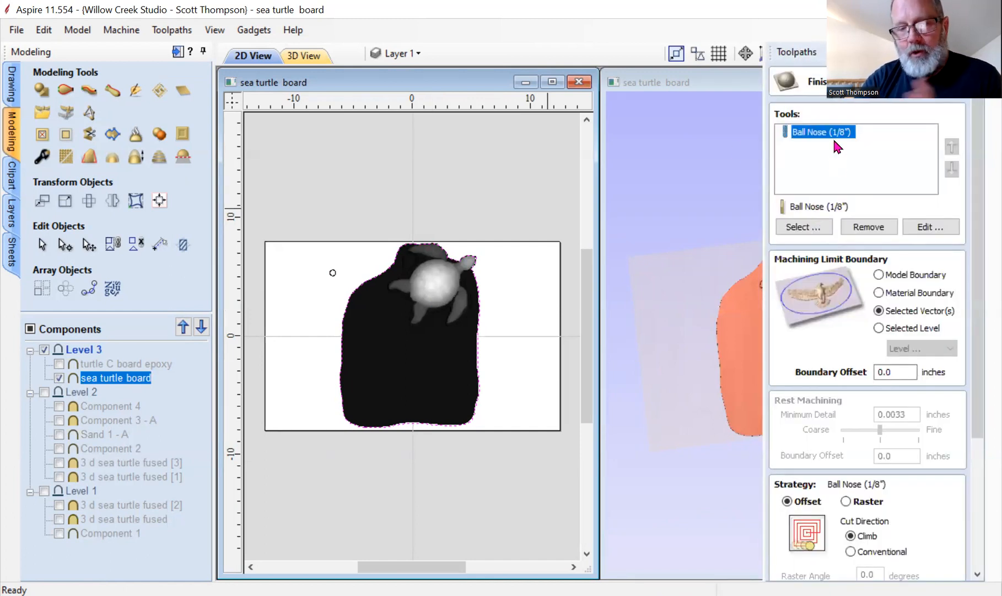
drag(979, 187, 980, 297)
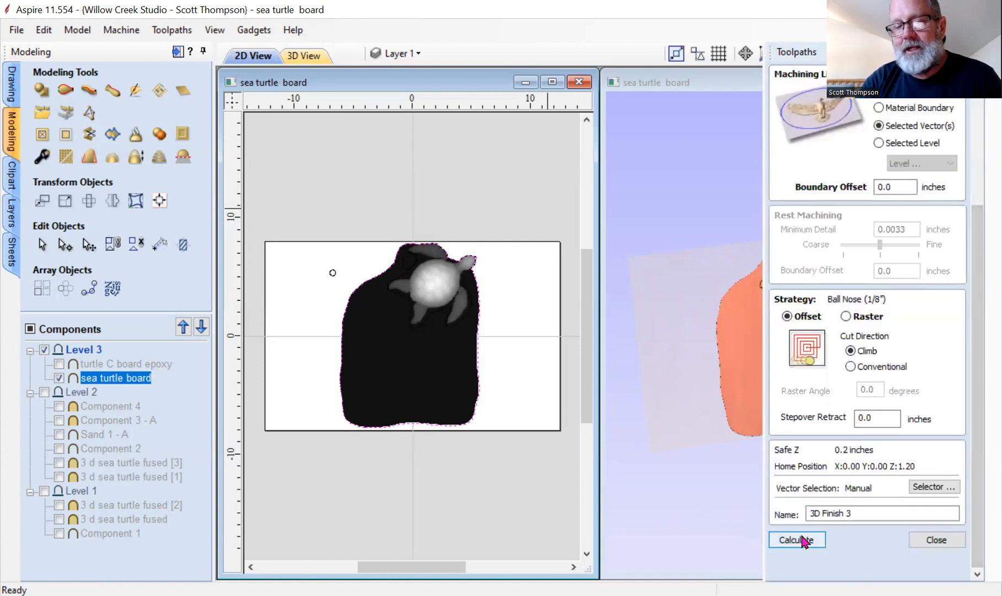
click(796, 538)
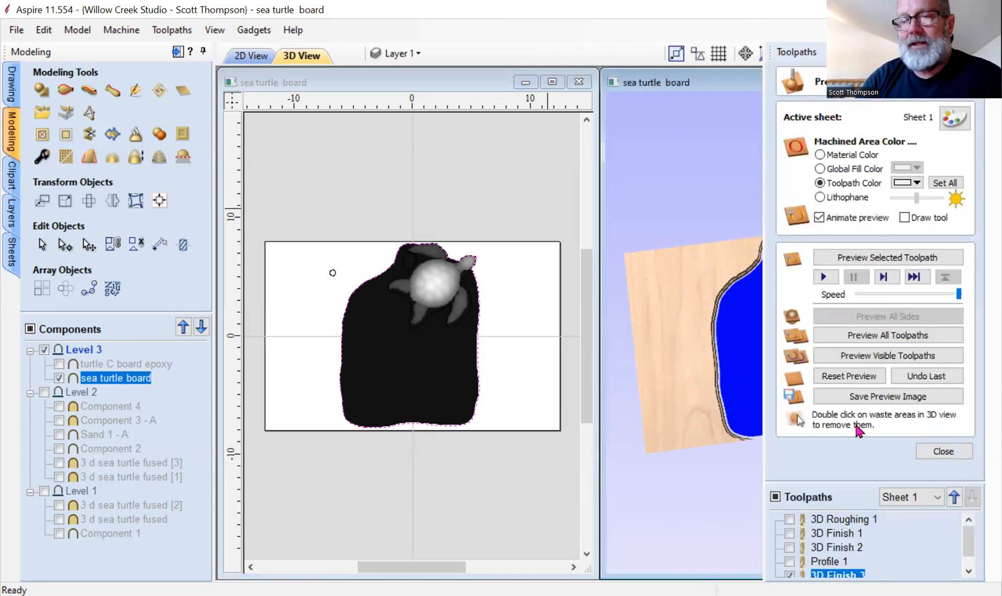
click(930, 450)
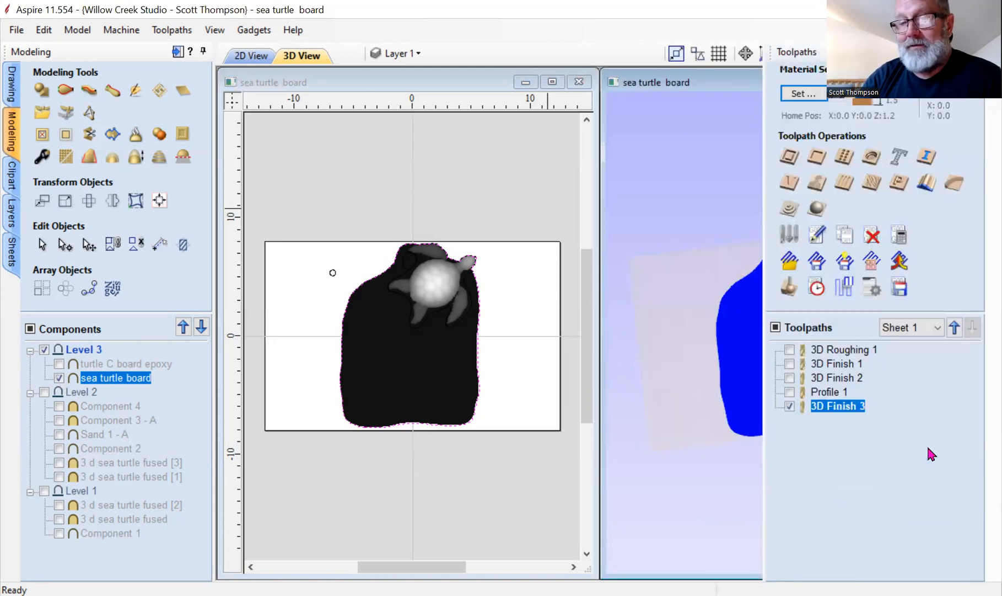
Check the machining time estimate for the whole-board finish toolpath, and include the other four toolpaths for comparison.
click(817, 285)
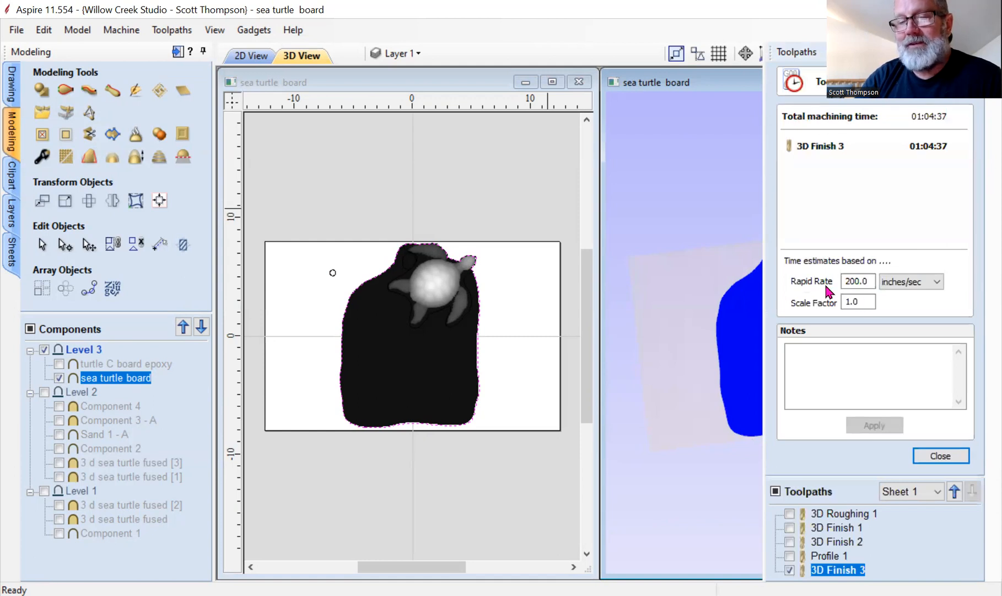
click(790, 556)
click(789, 541)
click(789, 527)
click(789, 513)
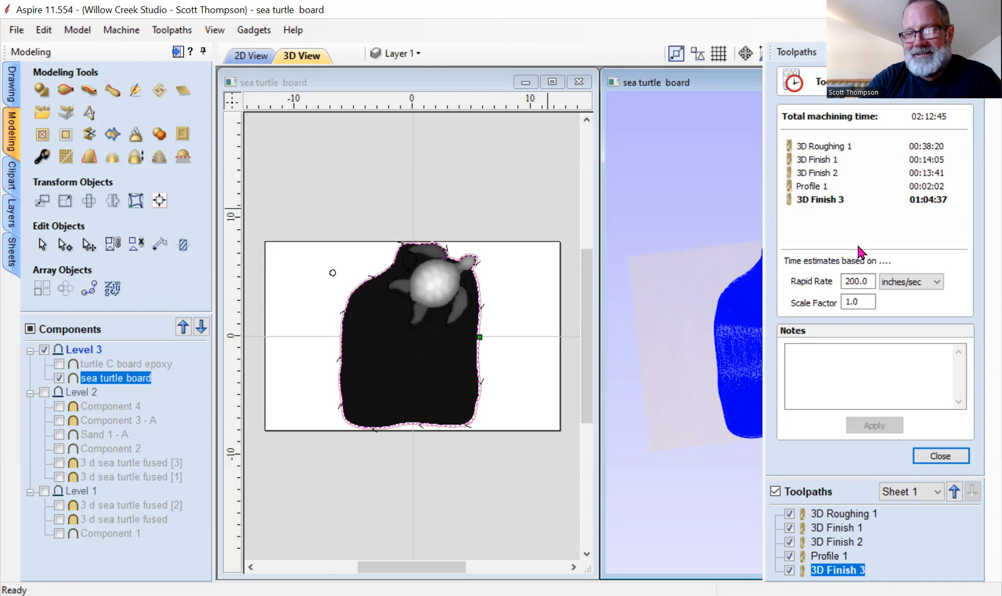
click(942, 456)
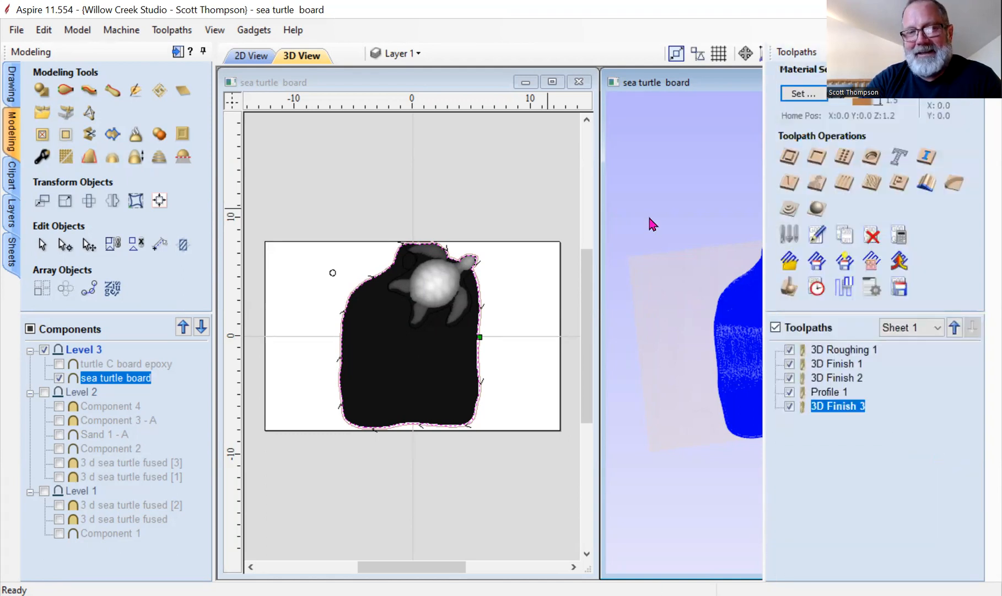